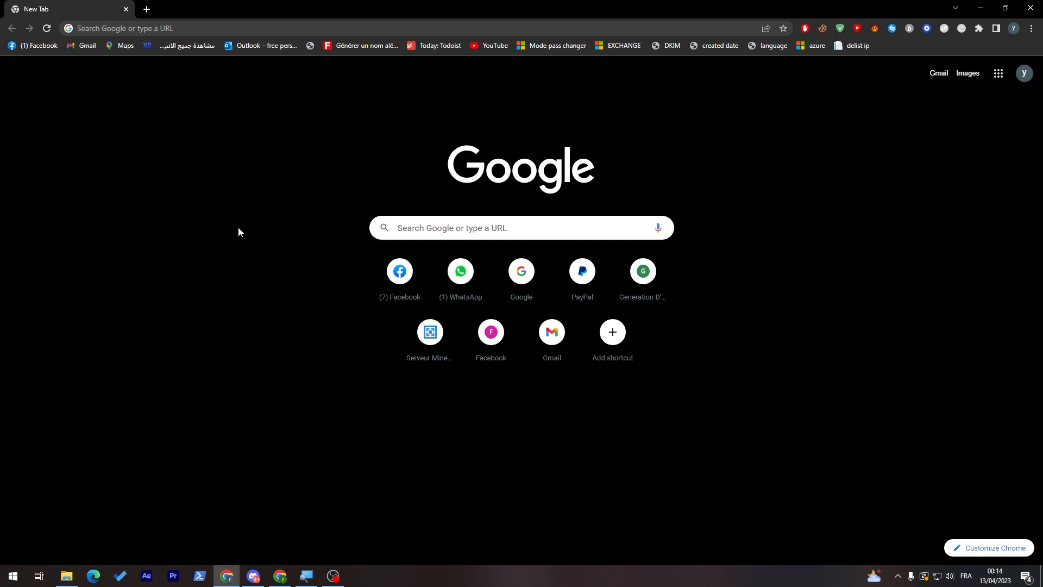
- Search the web for "cv template free to use" and open the CV.fr resume builder from the results
click(170, 27)
text(cv tem)
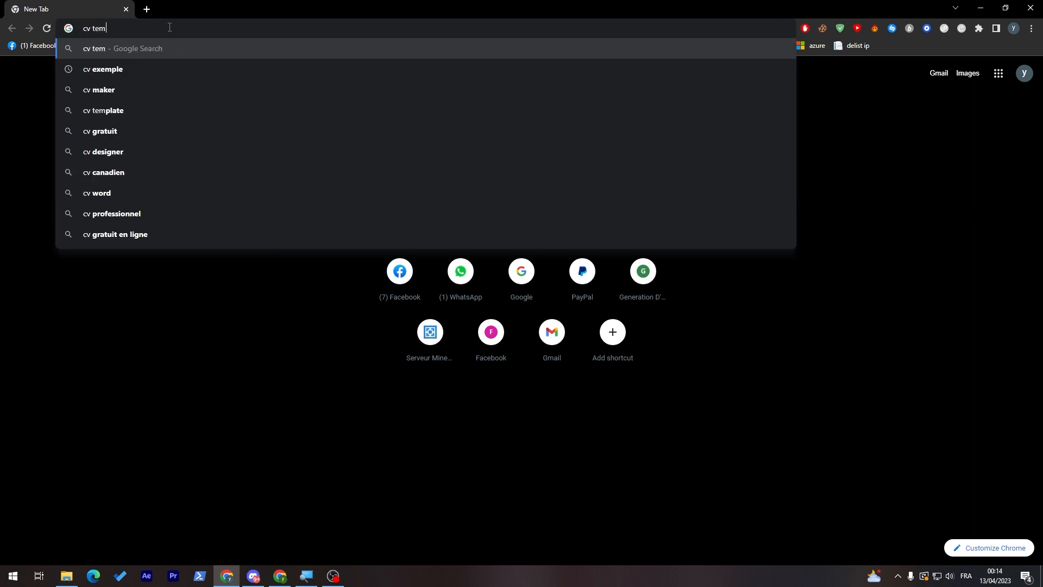
text(plate free to use)
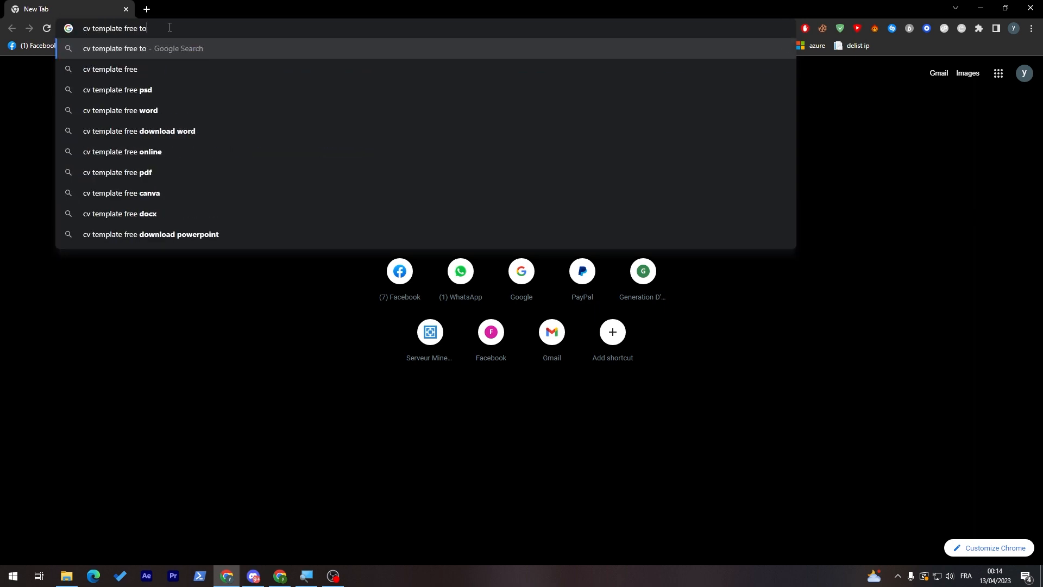
key(Return)
click(163, 243)
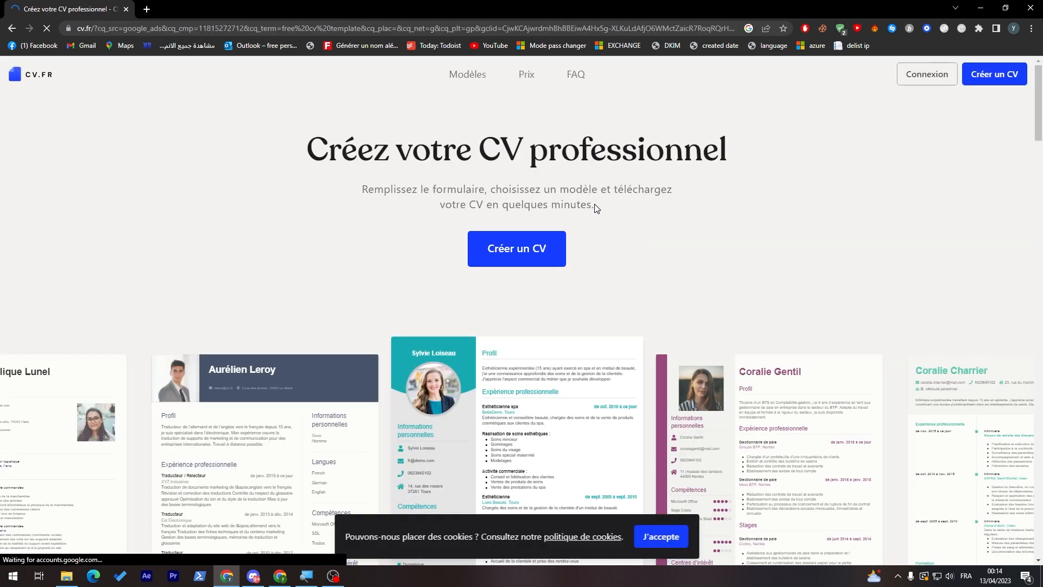
- Translate the CV.fr home page to English and dismiss the Google sign-in prompt
right_click(269, 232)
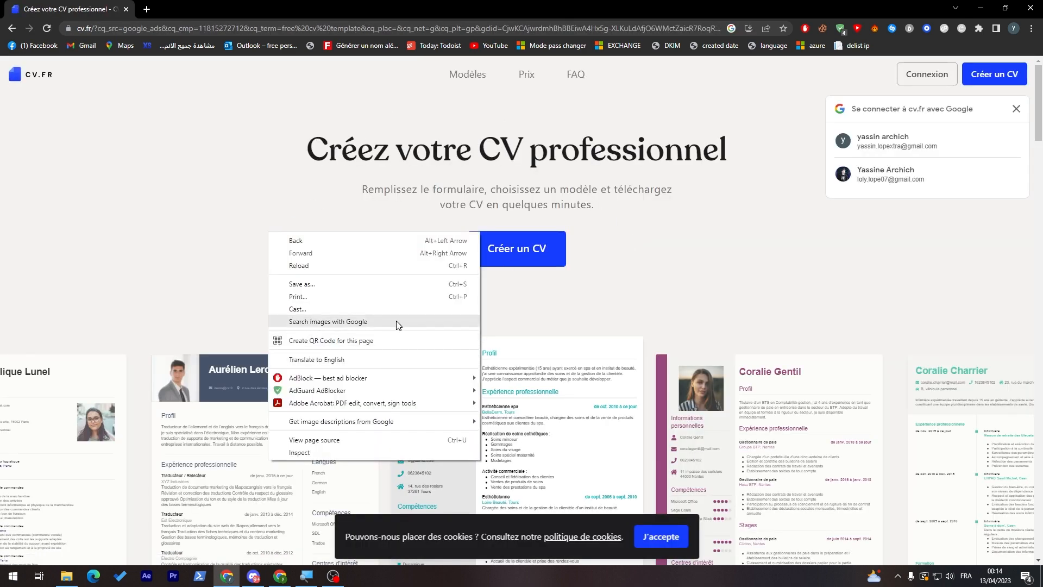
click(377, 357)
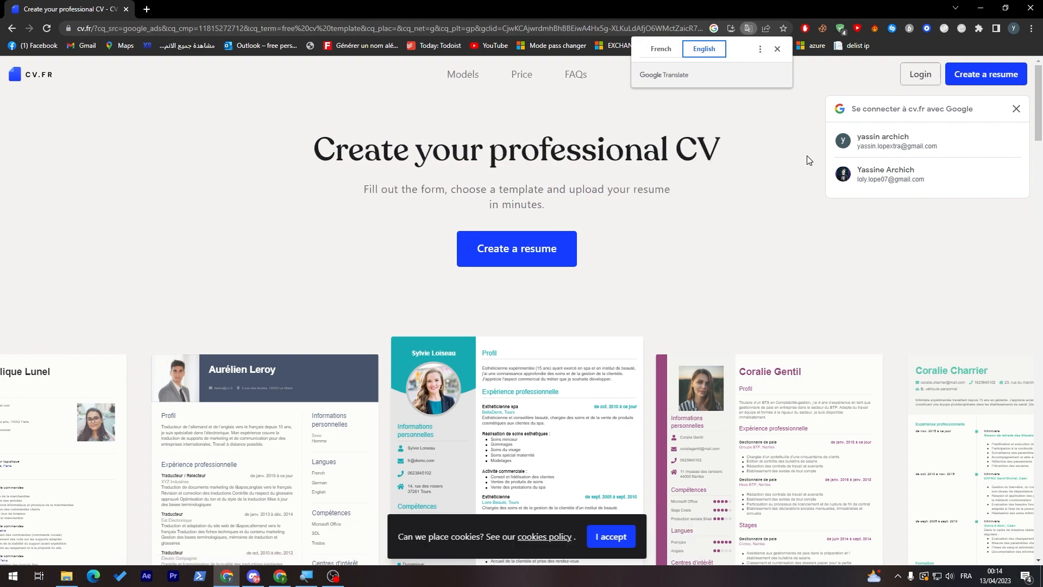
click(1013, 111)
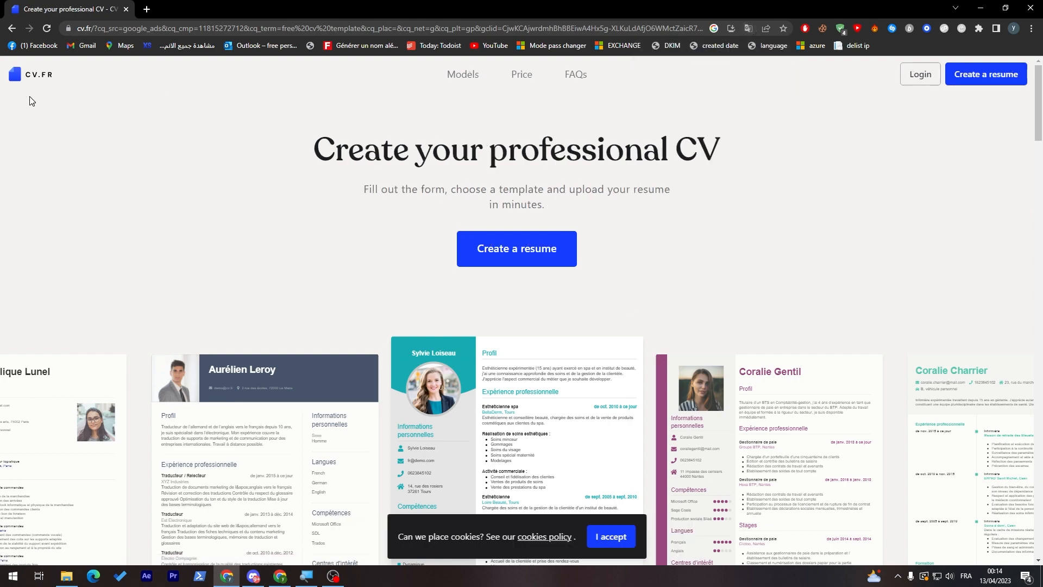
- Check which site languages CV.fr offers in its page footer
scroll(907, 163, down, 20)
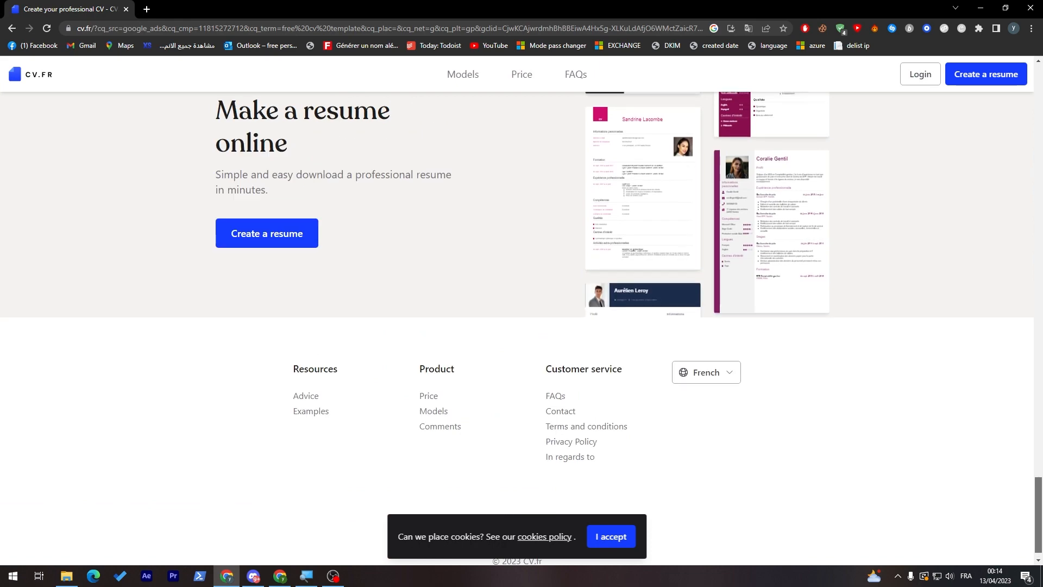
click(701, 372)
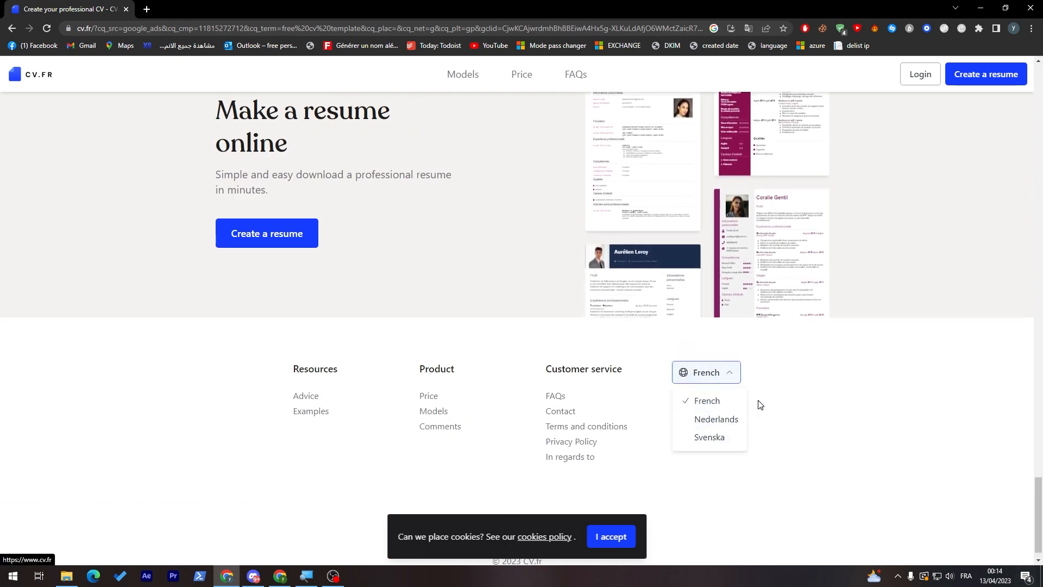
click(897, 426)
scroll(760, 276, up, 20)
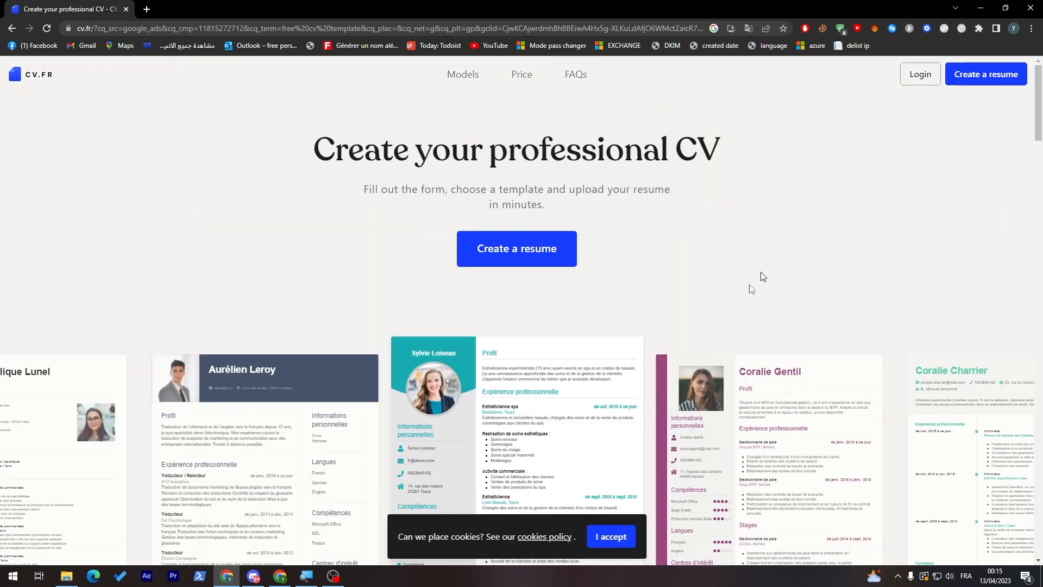
- Accept the site's cookies and start creating a new resume
click(610, 536)
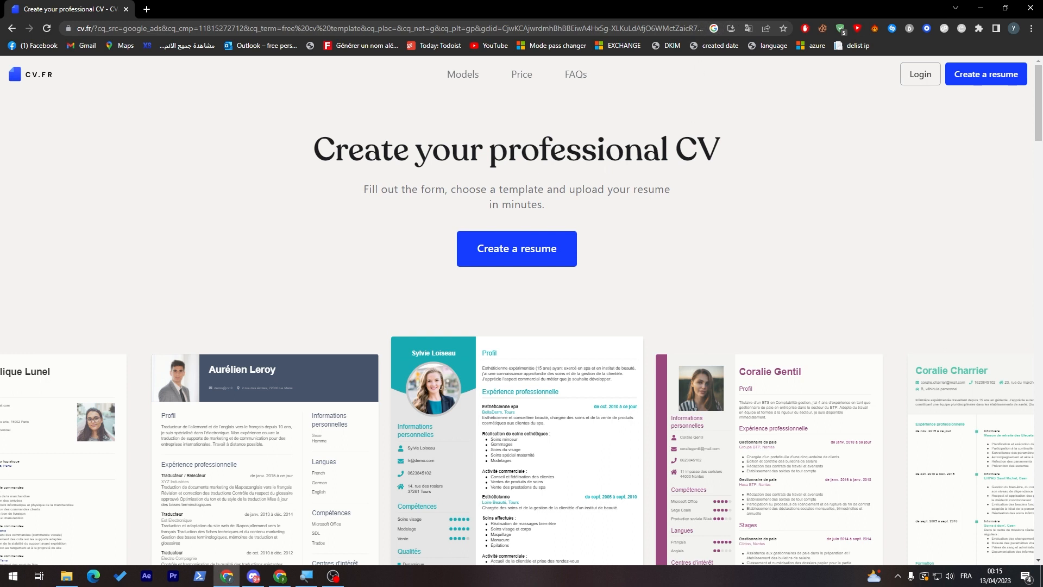
click(512, 251)
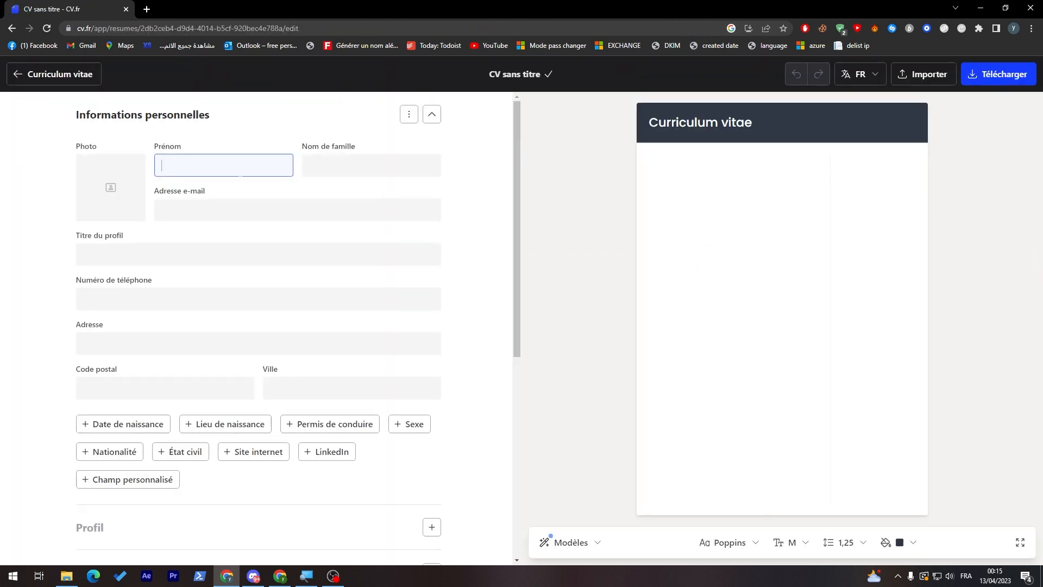
- Try to translate the blank resume editor to English with the browser's translation
right_click(214, 118)
click(293, 251)
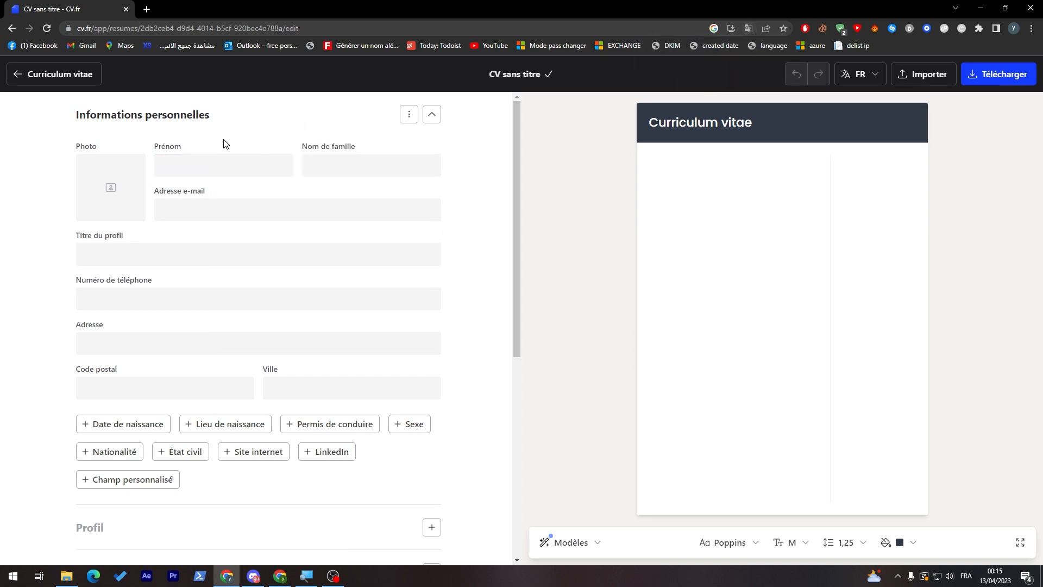
right_click(253, 128)
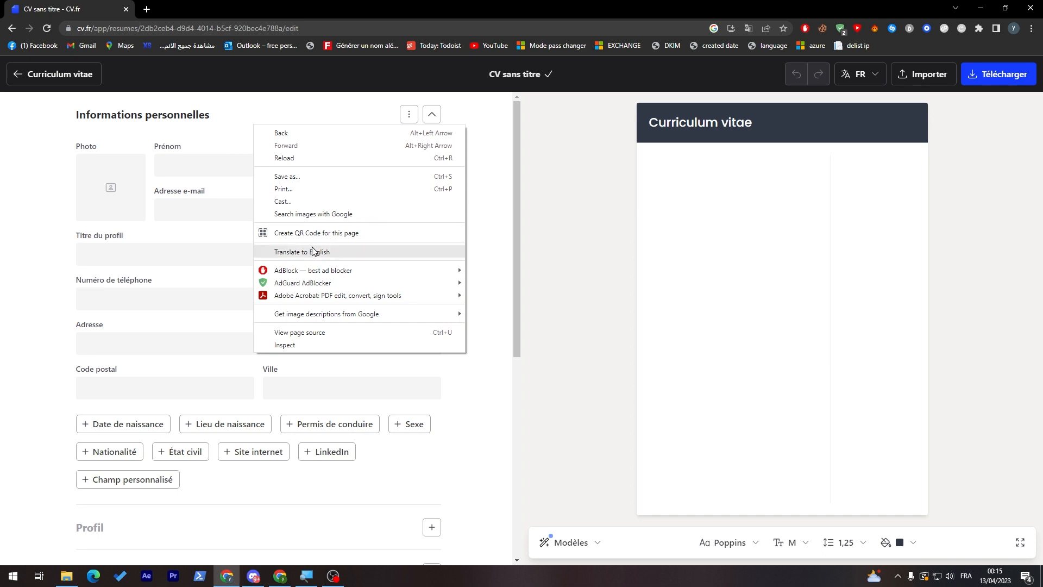
click(347, 249)
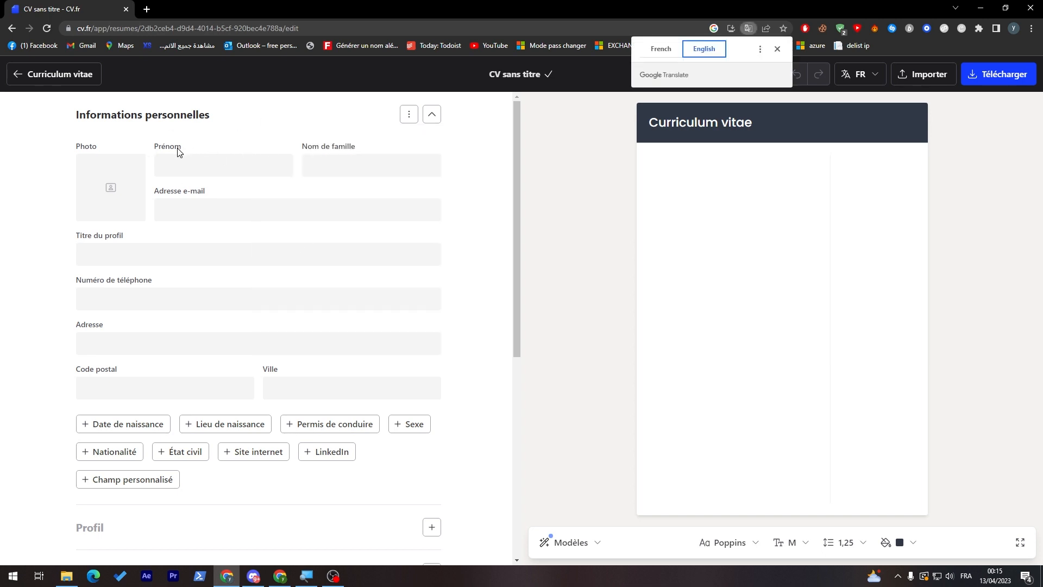
click(97, 142)
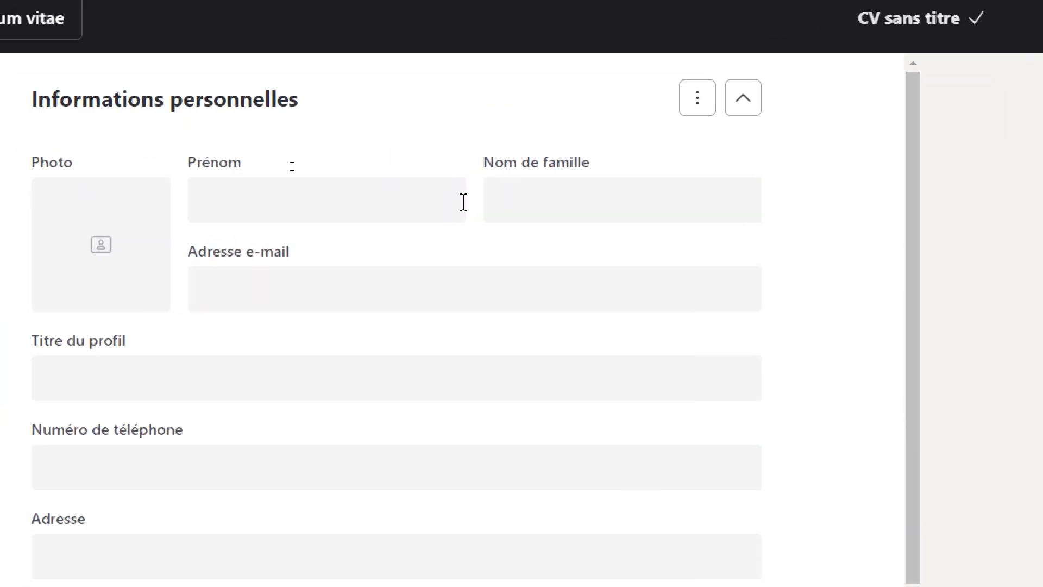
- Fill in the first name, surname, e-mail and address details in the personal information from the first saved browser profile
click(520, 190)
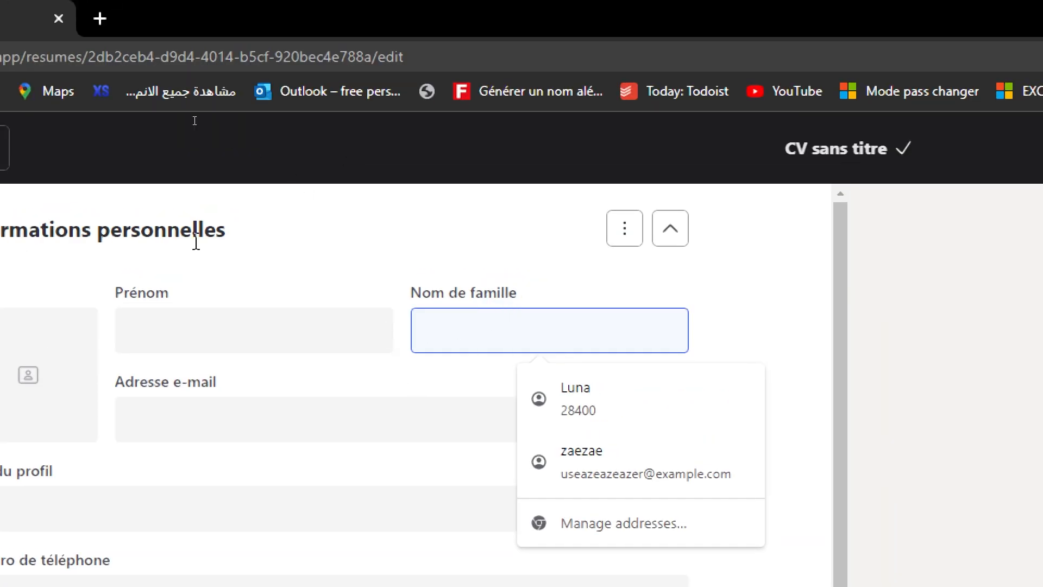
click(179, 100)
click(339, 212)
click(335, 253)
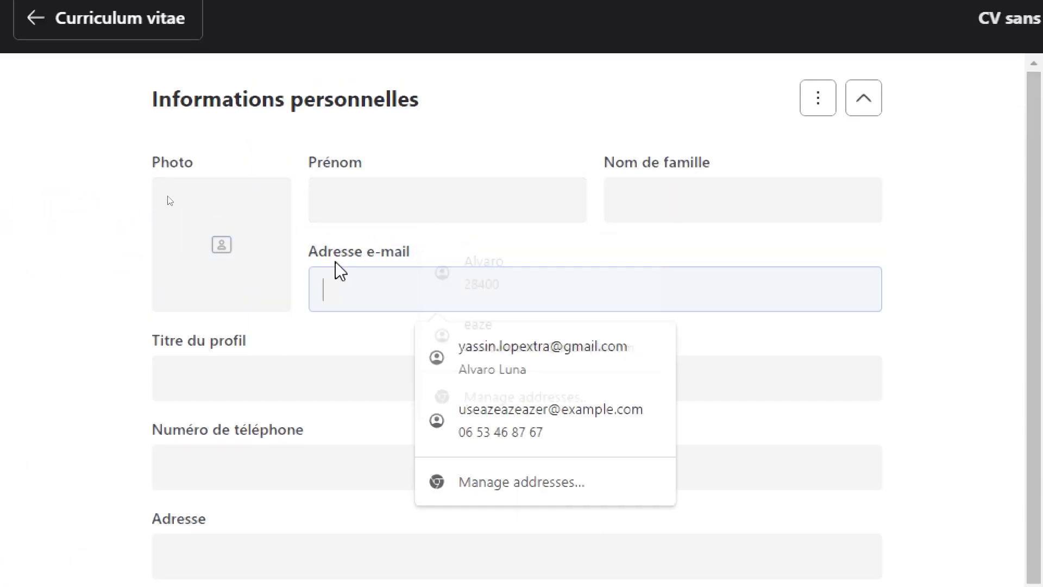
click(405, 251)
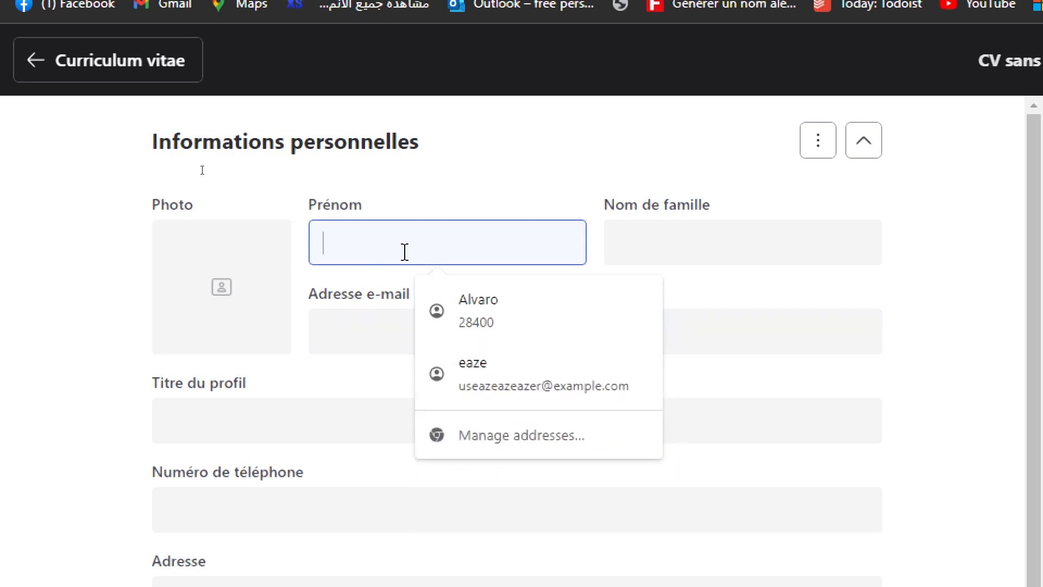
click(489, 311)
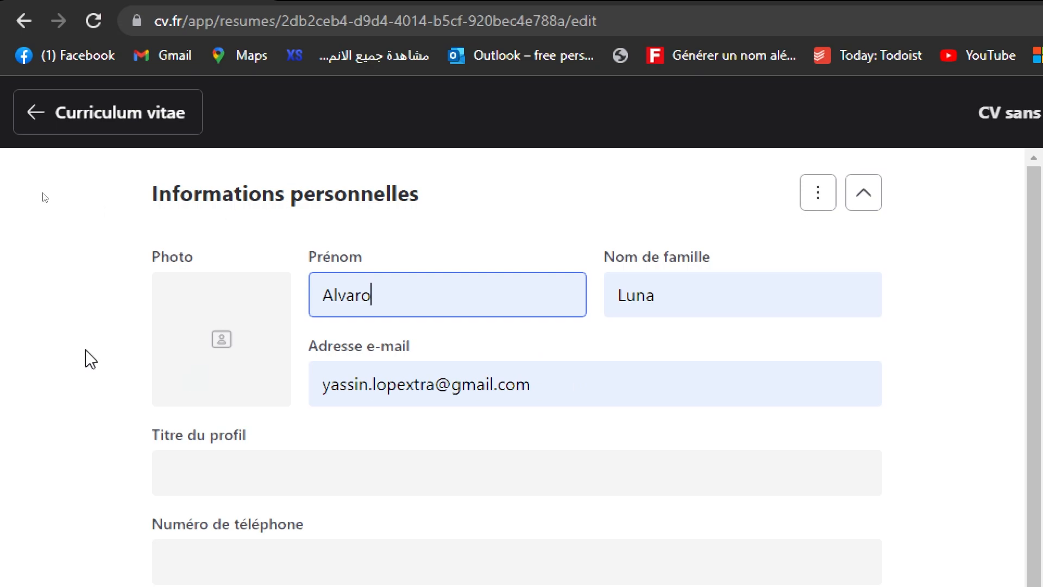
- Upload the cat picture from the Downloads folder as the resume photo, cropped to show the cat's whole head
click(222, 339)
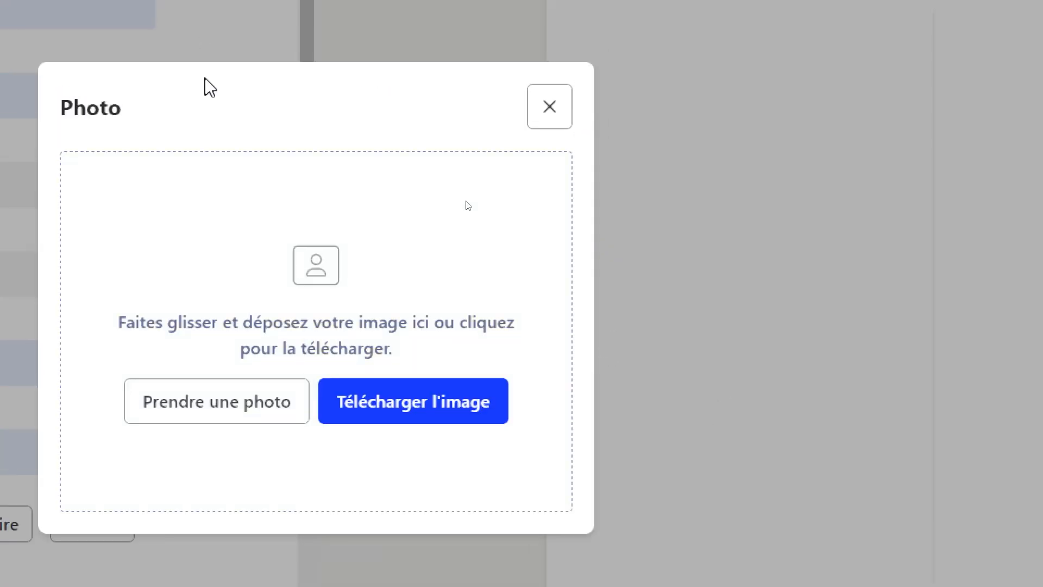
click(363, 402)
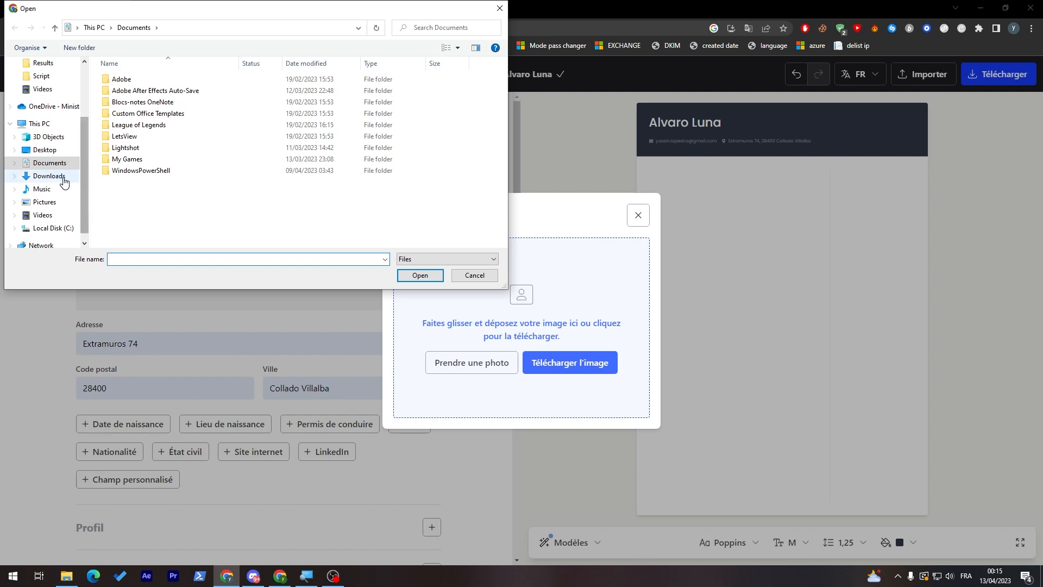
click(63, 179)
drag(502, 80, 503, 129)
double_click(417, 162)
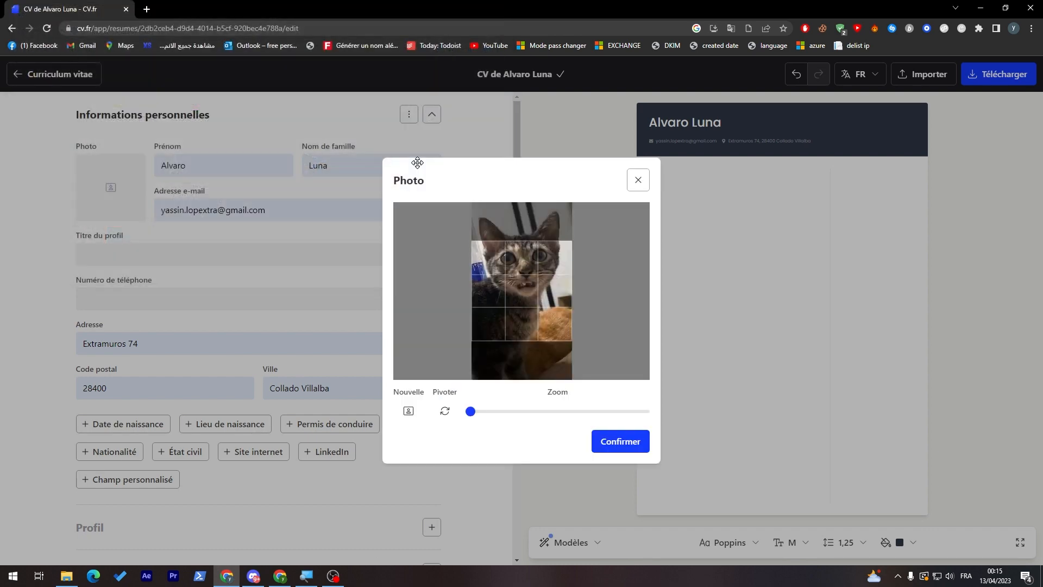
drag(530, 307, 535, 332)
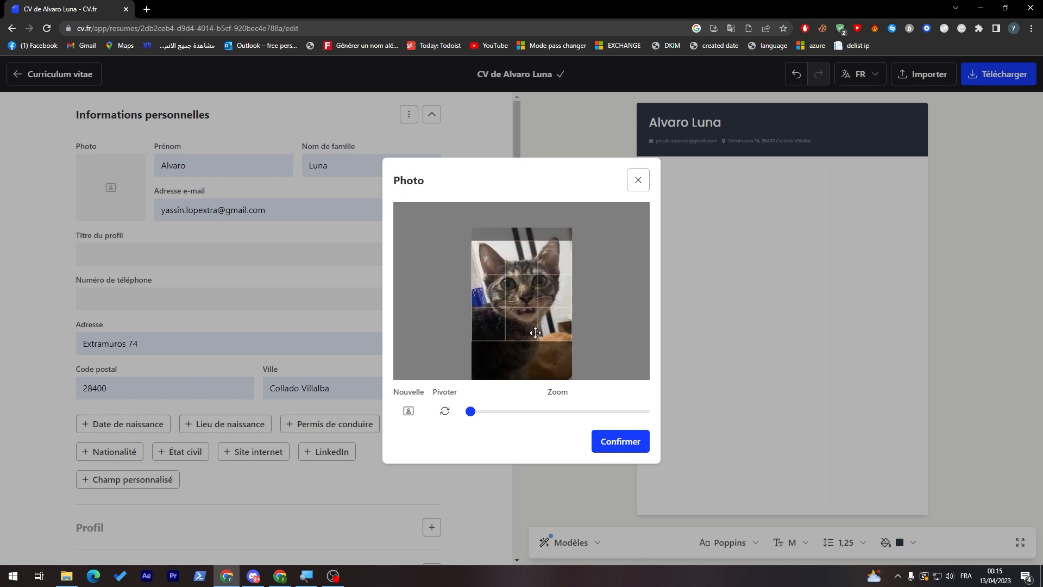
click(596, 438)
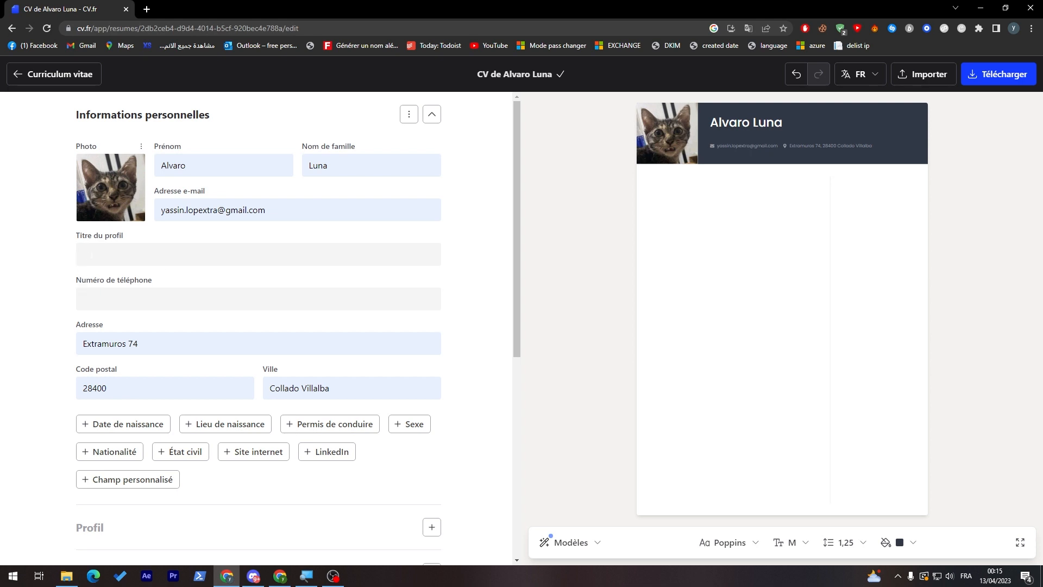
- Set the profile title to Student and fill in the phone number from the saved browser suggestion
click(112, 256)
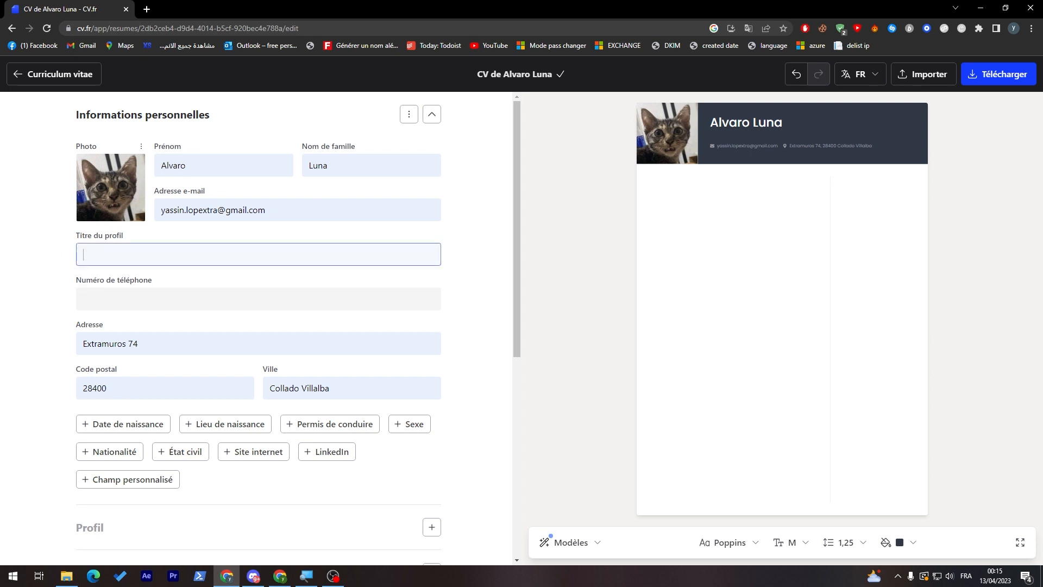
text(AEZAEAZE)
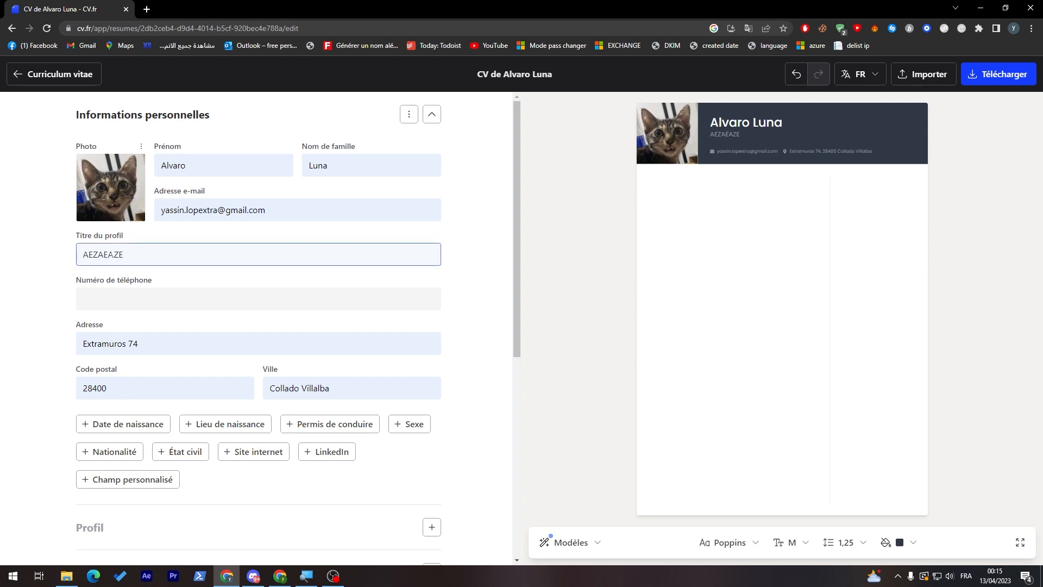
key(BackSpace)
key(BackSpace)
text(M)
key(ctrl+a)
text(ST)
click(121, 297)
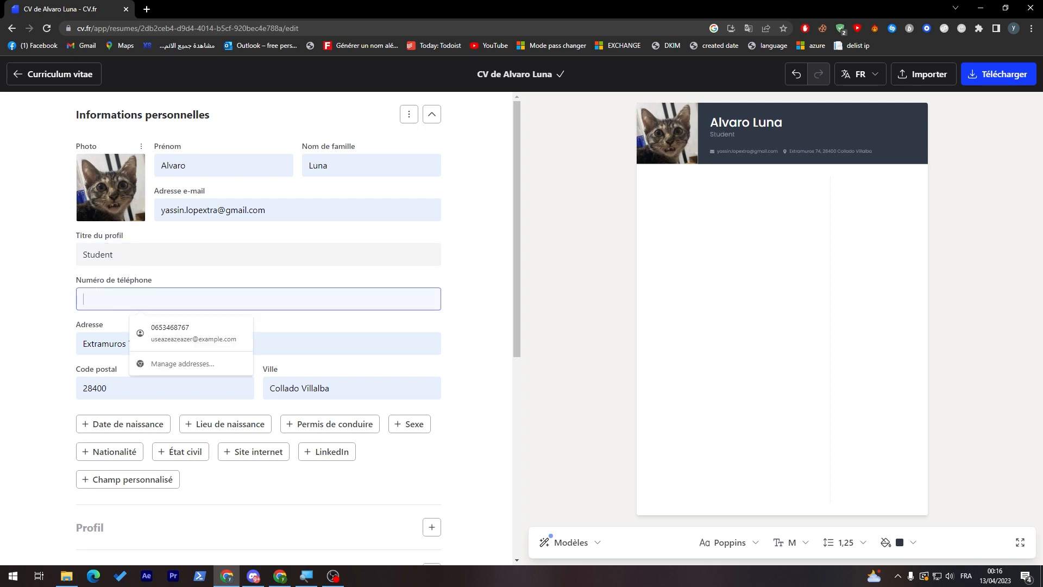
click(200, 337)
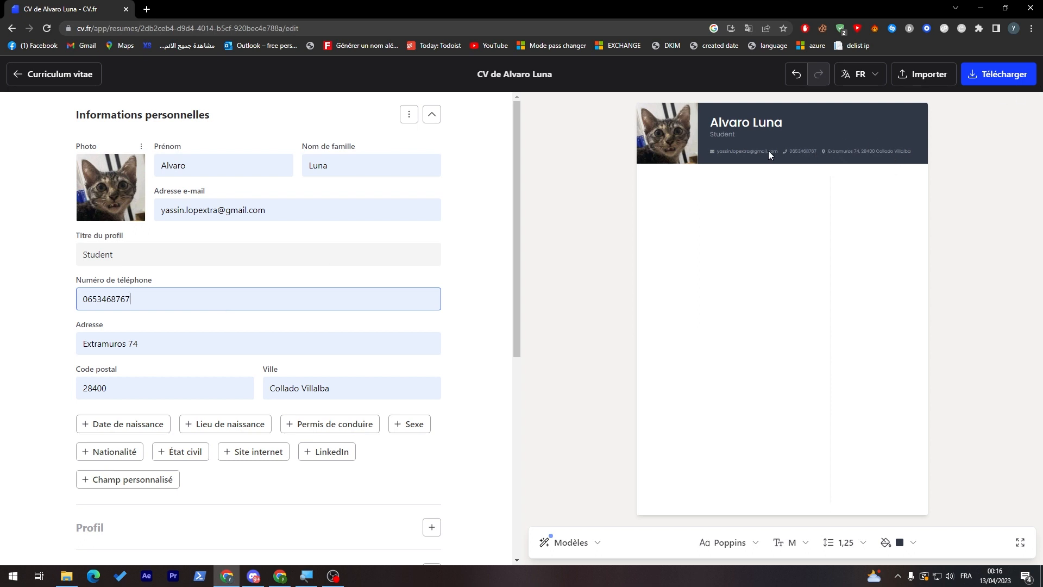
- Clear the city, postal code and street address from the personal information
drag(513, 276, 509, 318)
drag(377, 313, 235, 313)
key(BackSpace)
double_click(234, 314)
key(BackSpace)
triple_click(220, 272)
key(BackSpace)
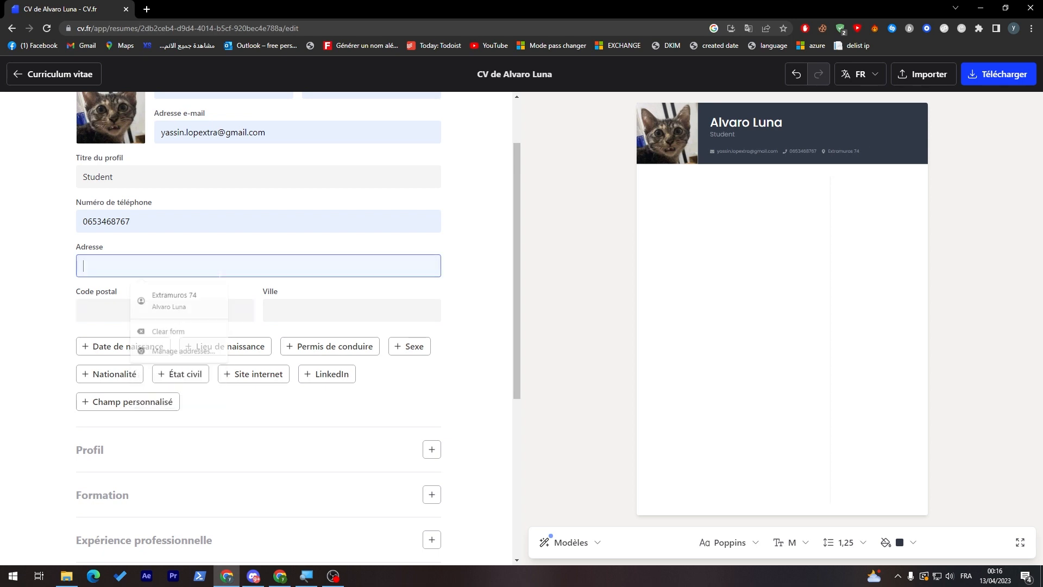
click(39, 326)
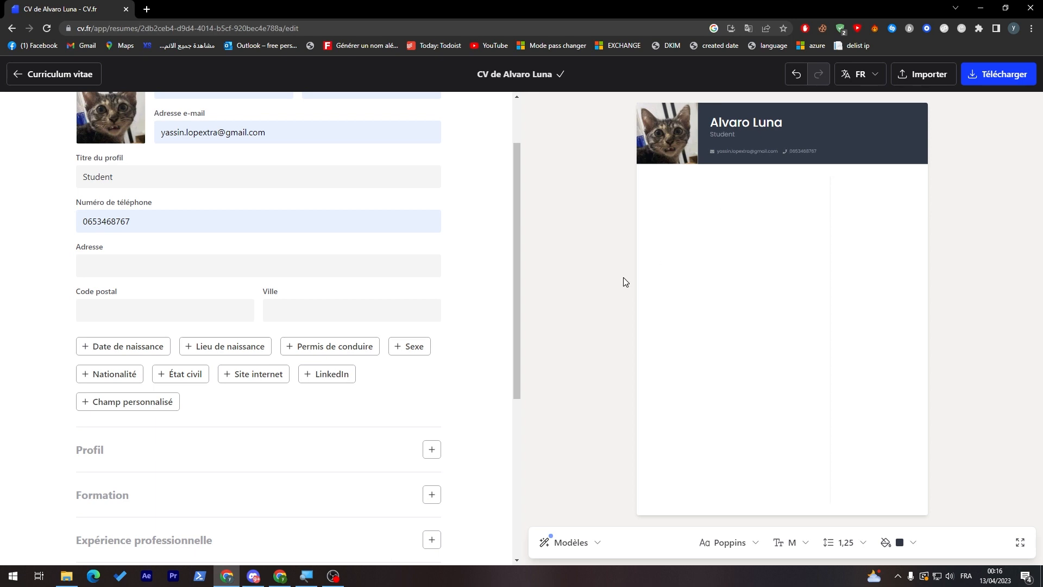
- Try again to translate the partly filled resume form to English
drag(513, 328, 477, 364)
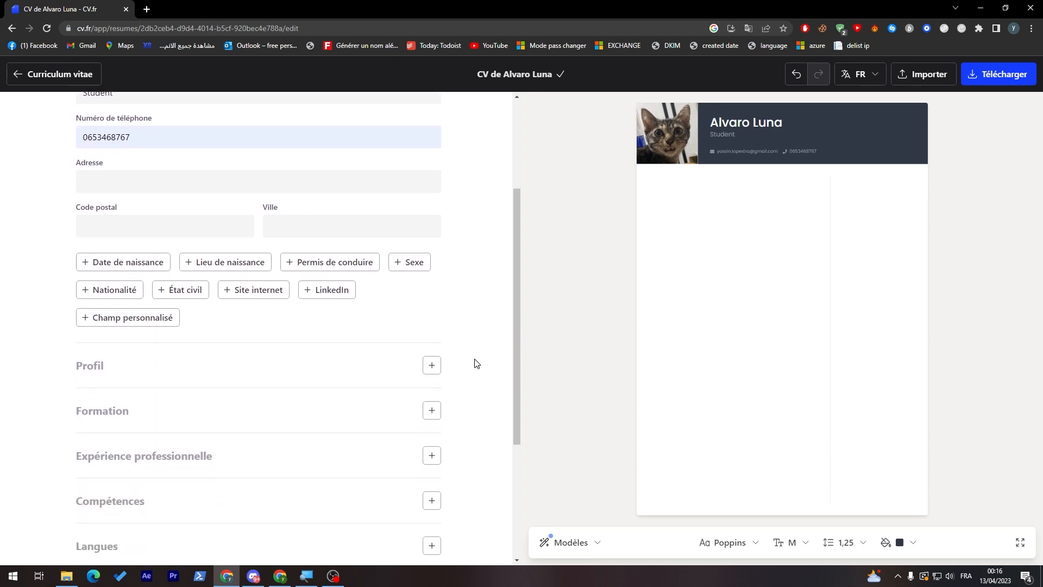
right_click(254, 326)
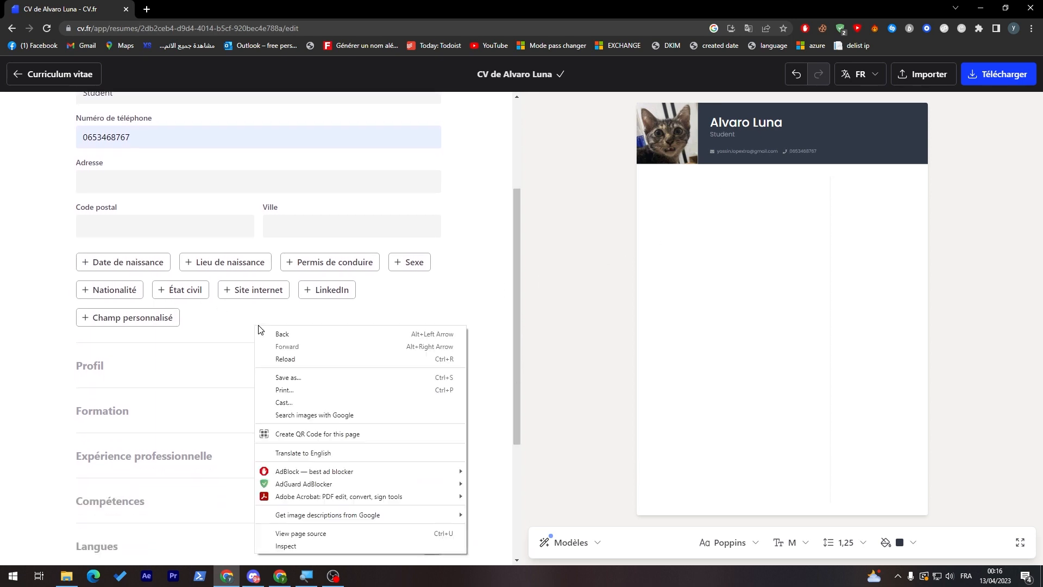
click(334, 453)
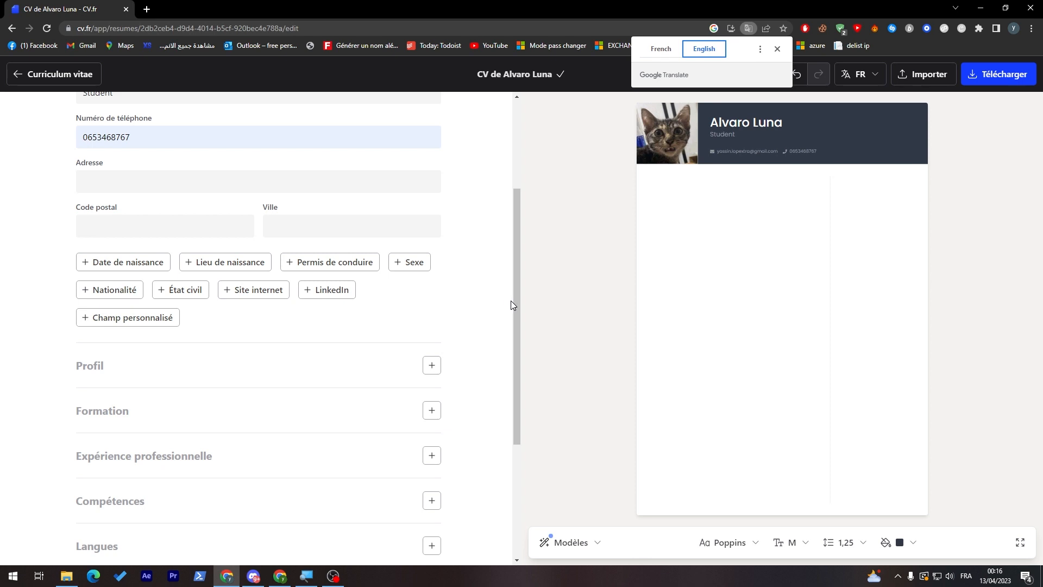
drag(511, 300, 510, 379)
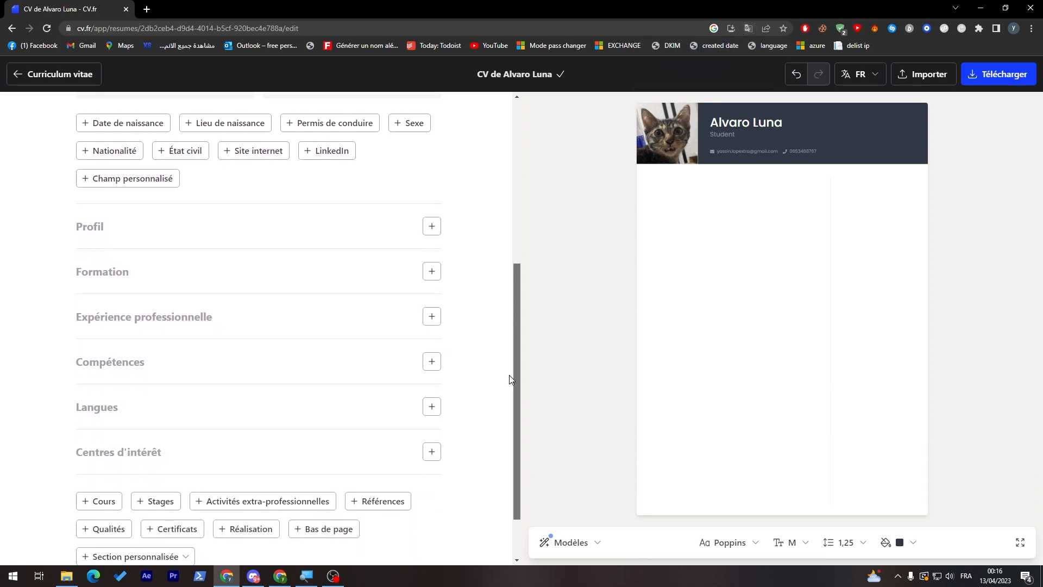
click(433, 318)
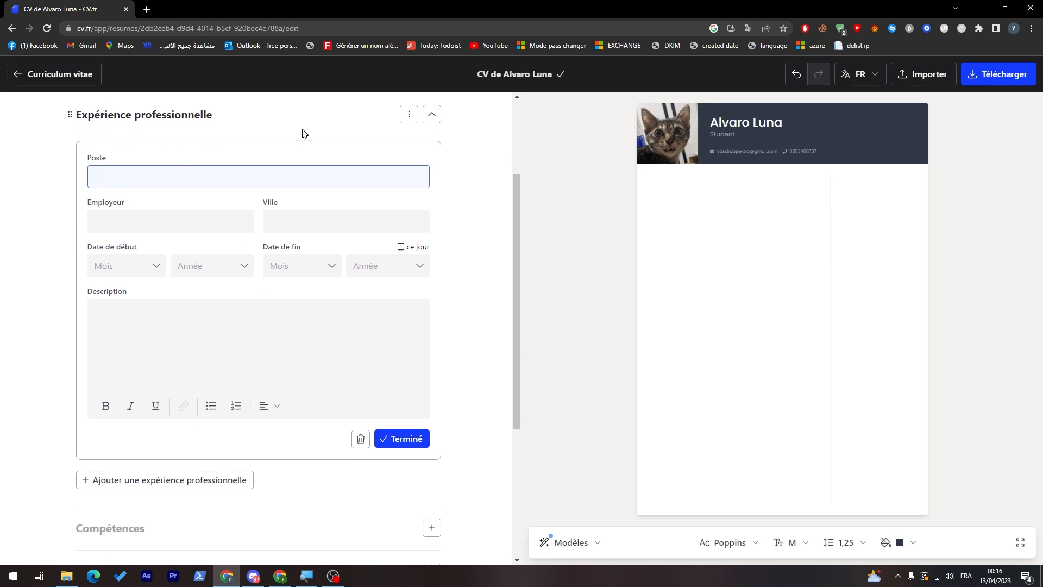
click(431, 114)
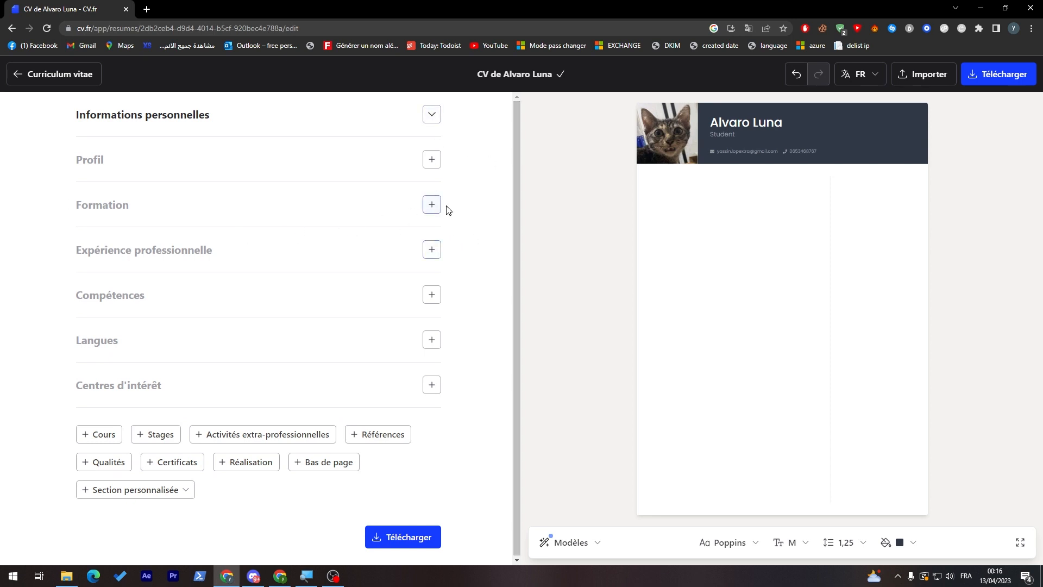
- Add an education (Formation) entry titled Suptem Superieur University of Management
click(432, 205)
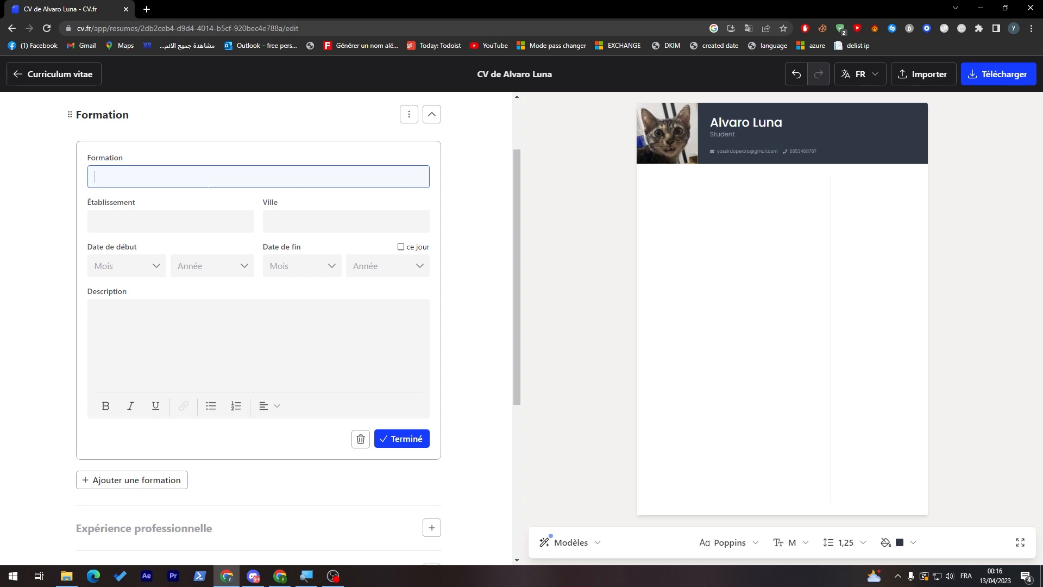
text(sU)
text(ptem)
text( high)
key(BackSpace)
key(BackSpace)
key(BackSpace)
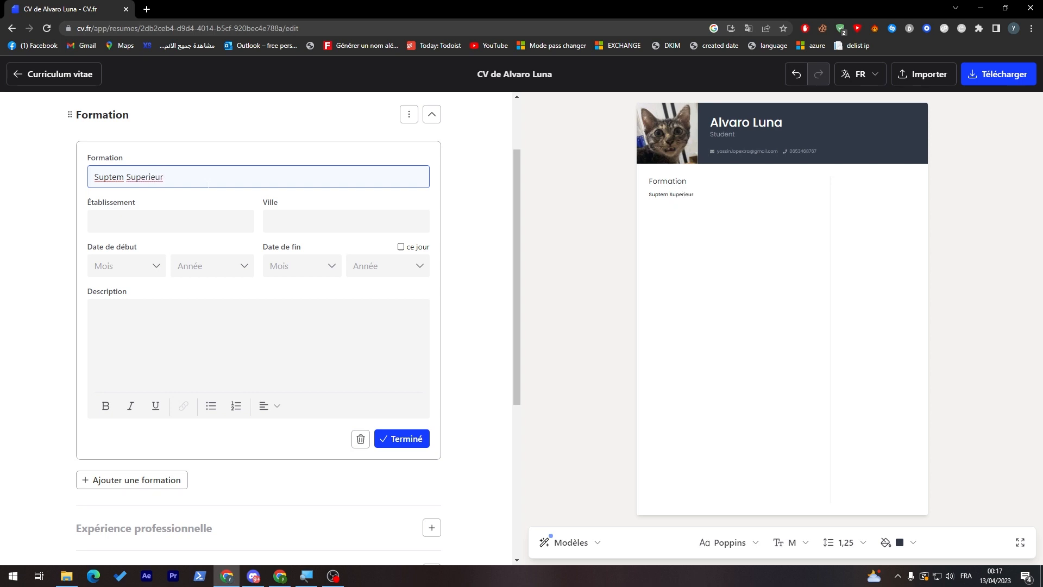
text(versity of Manag)
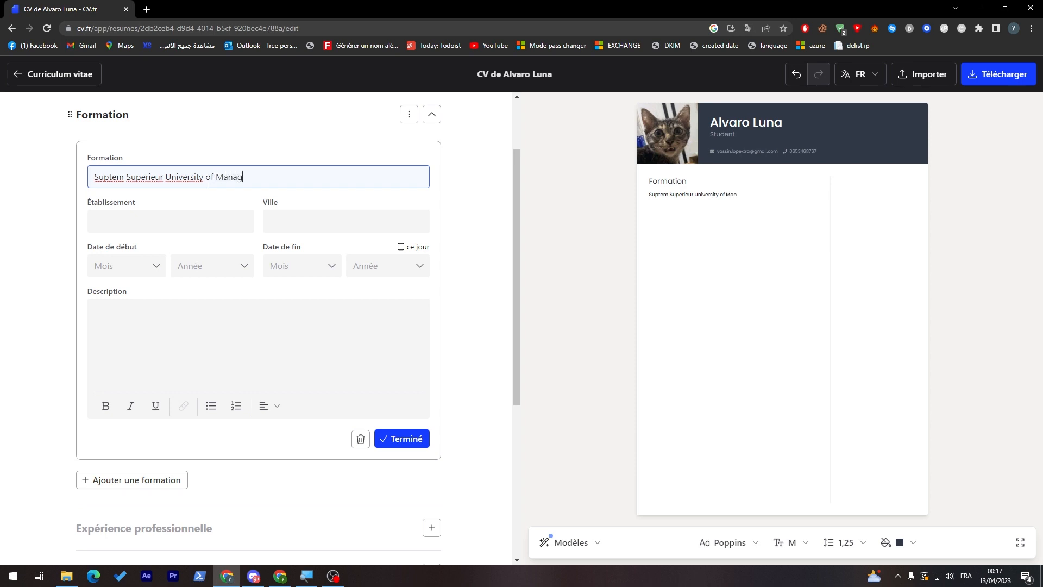
text(ent)
- Enter Managament as the establishment and Tangier as the city of the education entry
click(202, 216)
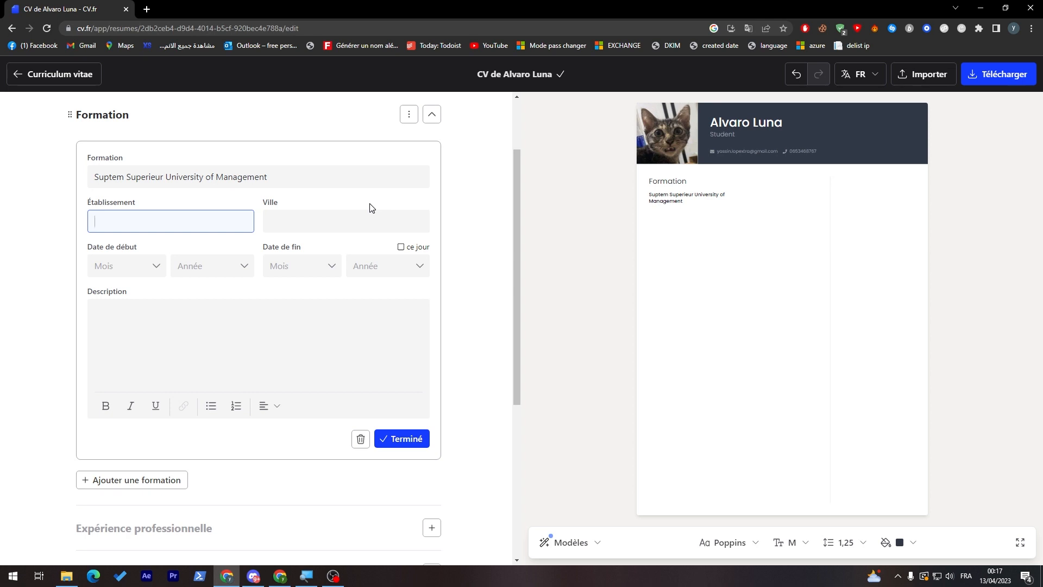
text(Managament)
key(Tab)
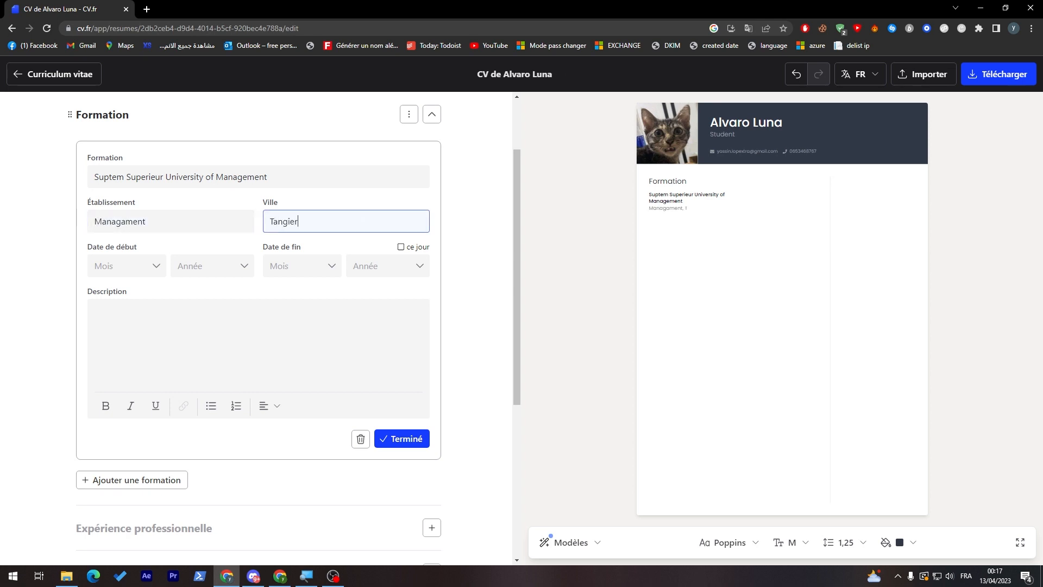
- Set the education entry's start date to janvier 2022 and its end date to janvier 2025
click(145, 268)
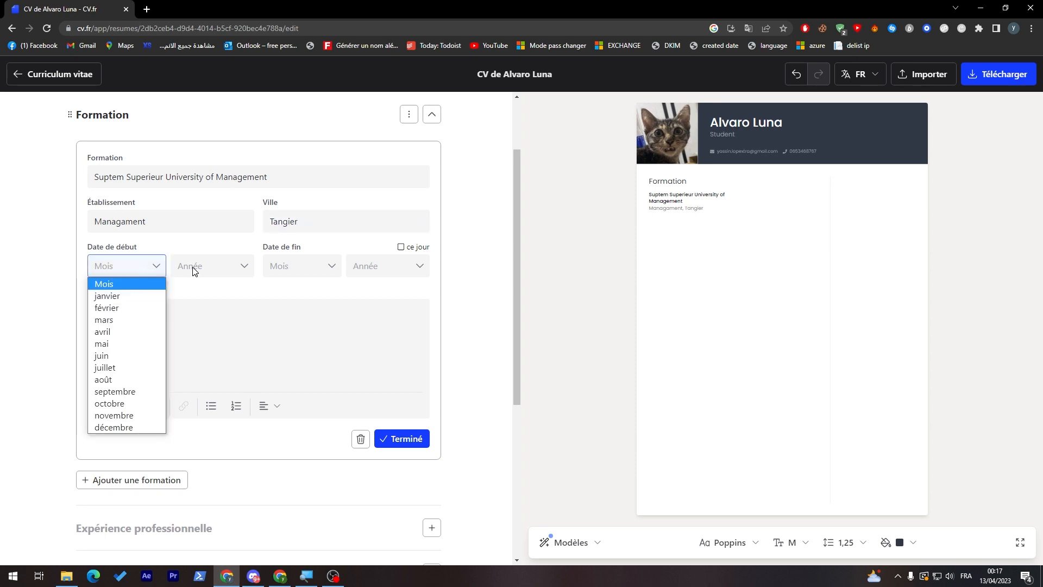
click(132, 298)
click(204, 279)
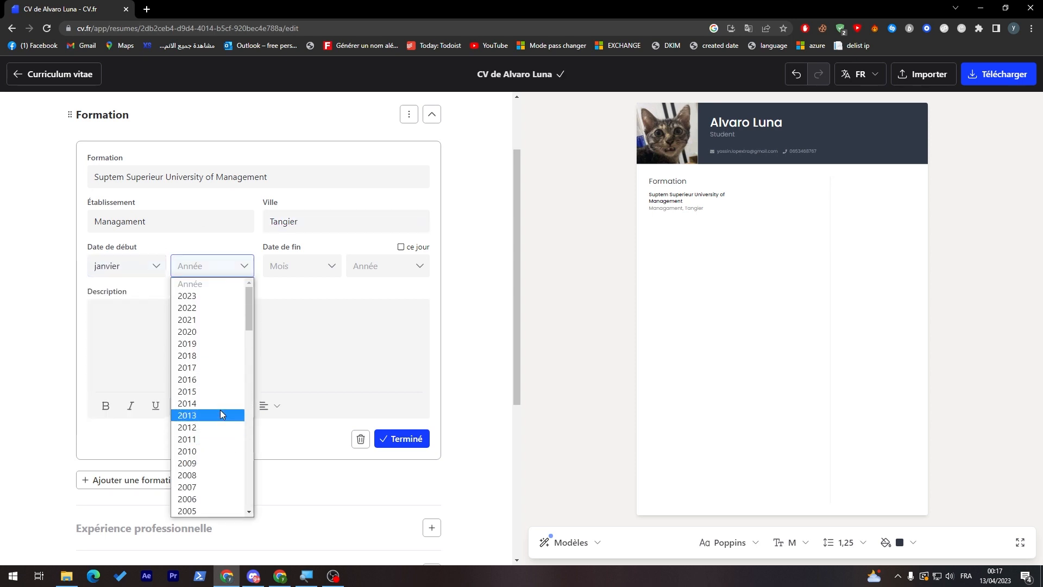
click(212, 308)
click(314, 268)
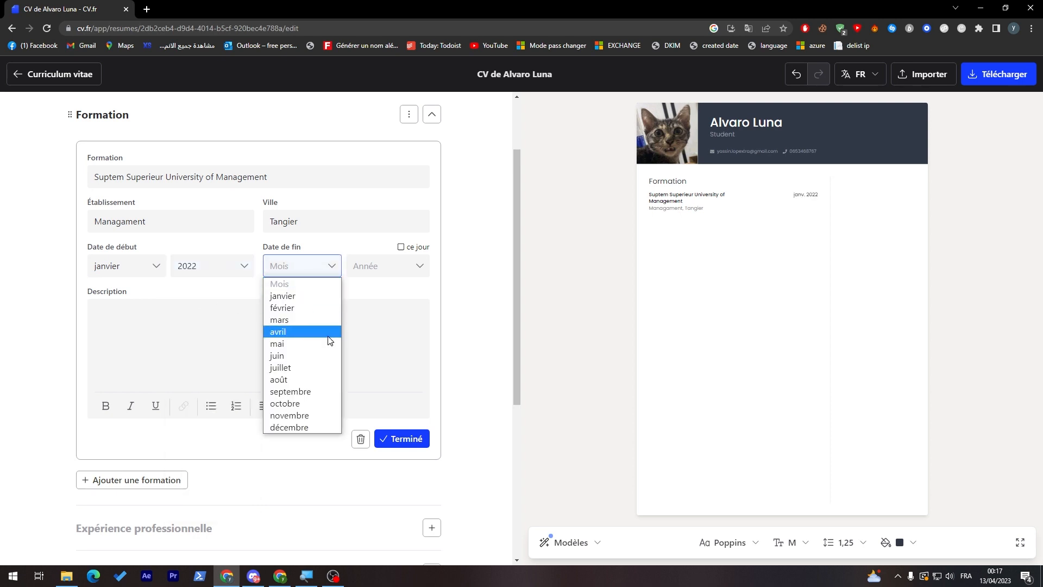
click(296, 296)
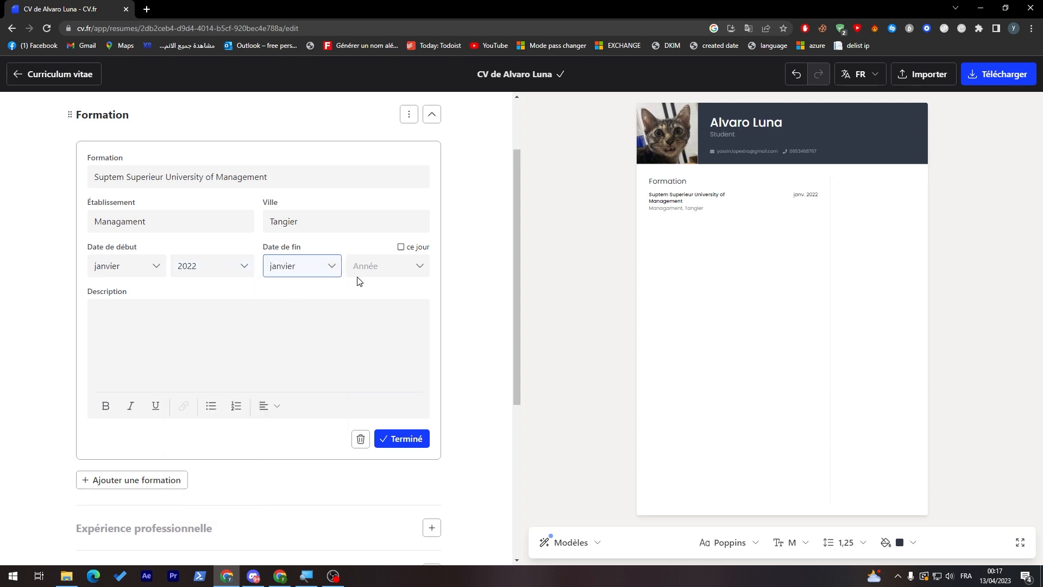
click(363, 269)
click(383, 348)
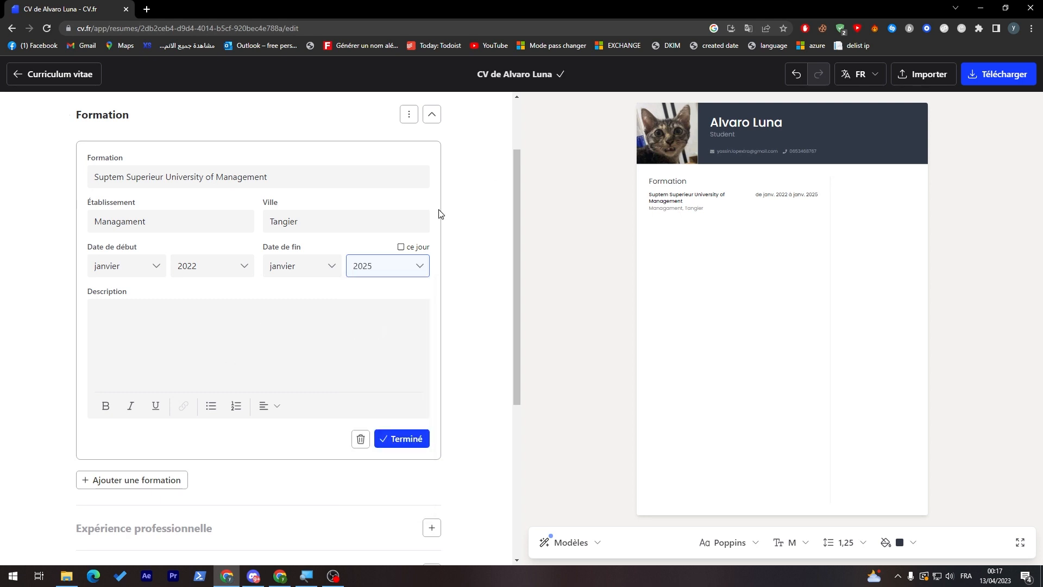
- Fill the education entry's description with random filler letters and finish the entry
click(186, 341)
text(azezaezaezaeza)
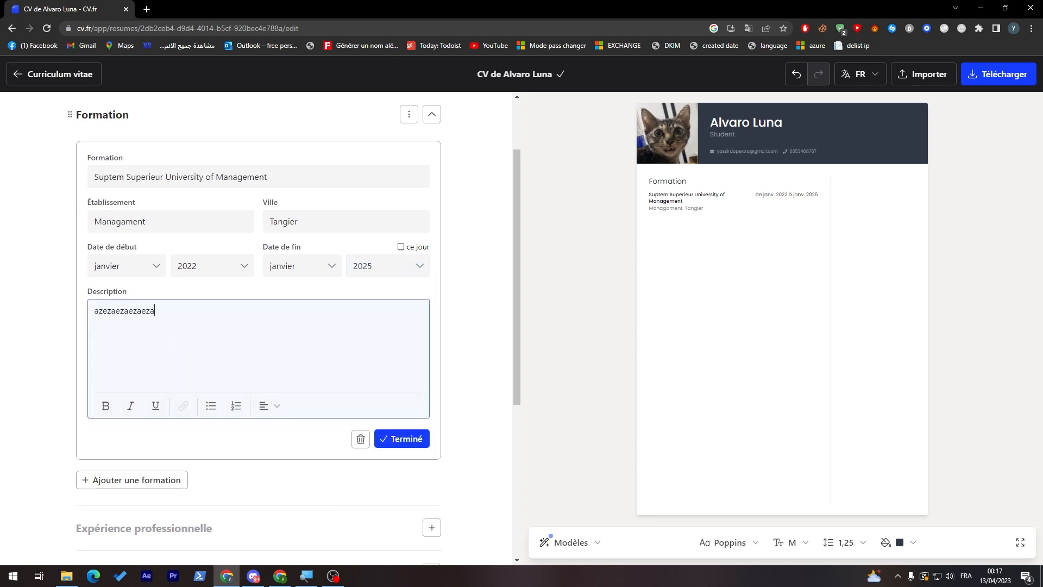
text(eazezaezaezaezaezaezaeazeaz)
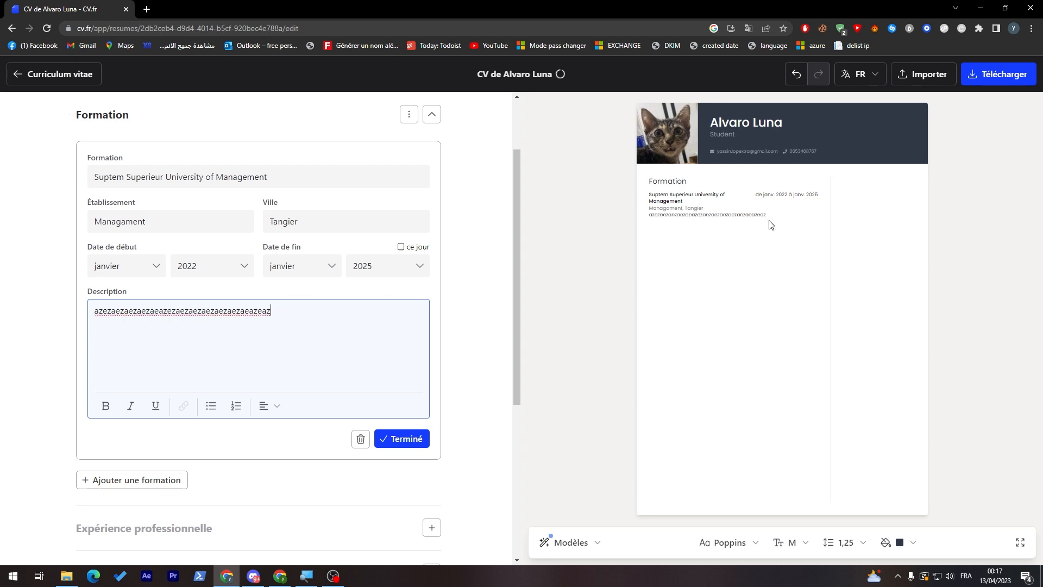
click(405, 438)
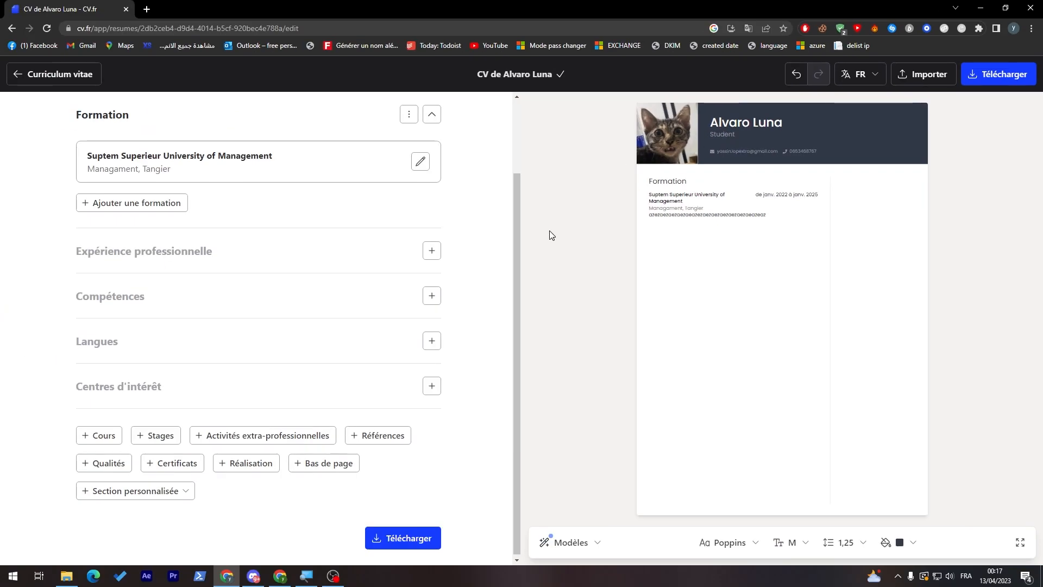
- Add the language "Englsih" to the Langues section with the level Bien and finish the entry
click(432, 341)
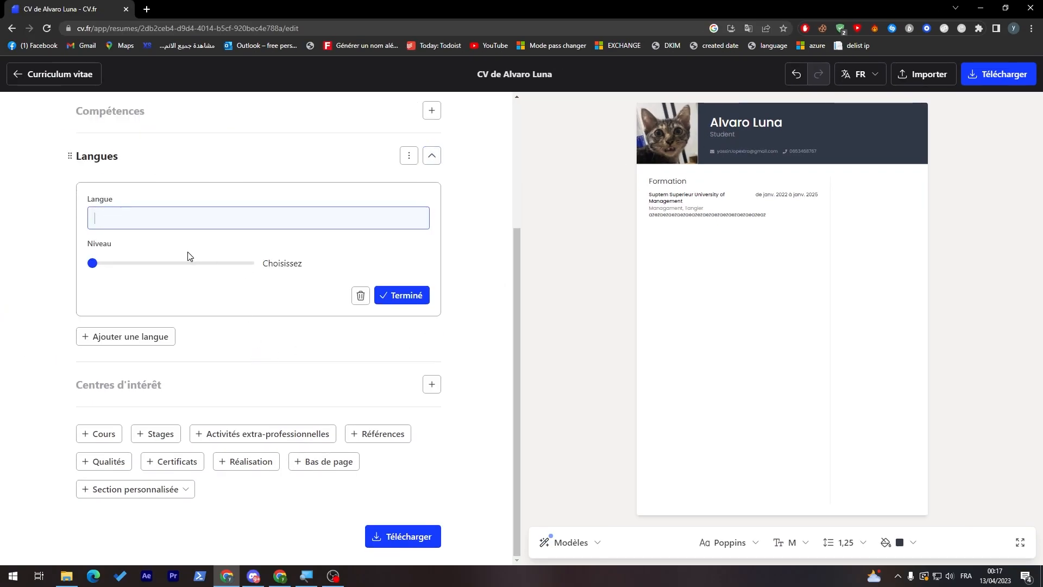
text(e)
key(BackSpace)
text(Englsih)
drag(142, 266, 173, 267)
click(401, 295)
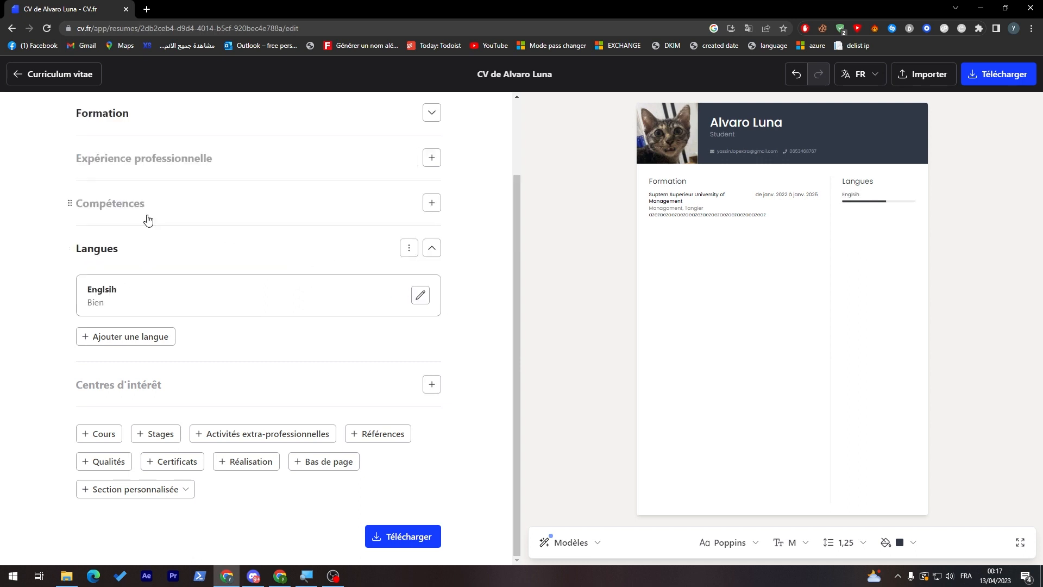
- Add Arabic as another language with the level Courant(e) and finish the entry
click(121, 335)
text(Arabic)
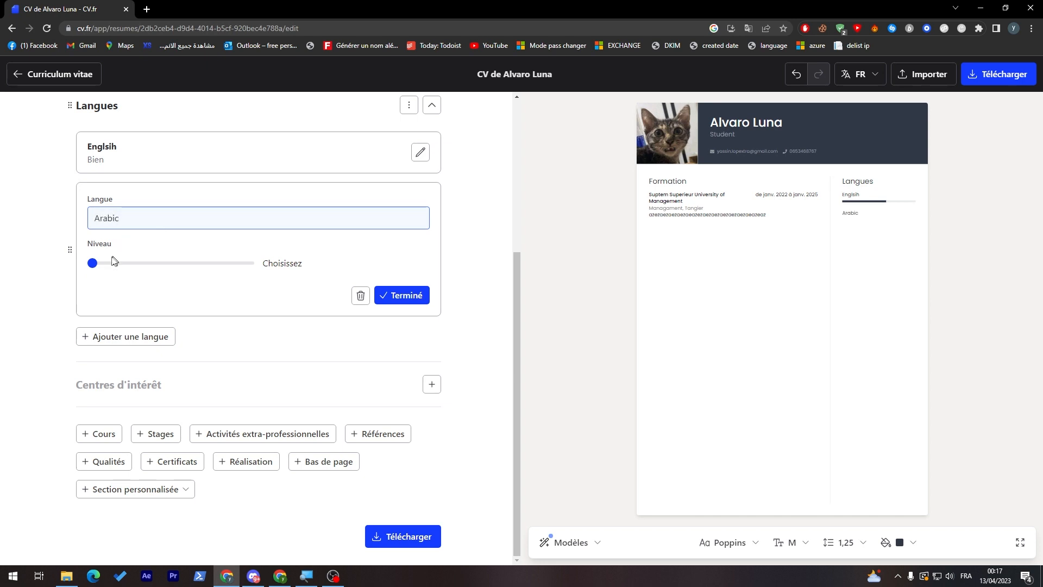
drag(114, 262, 284, 268)
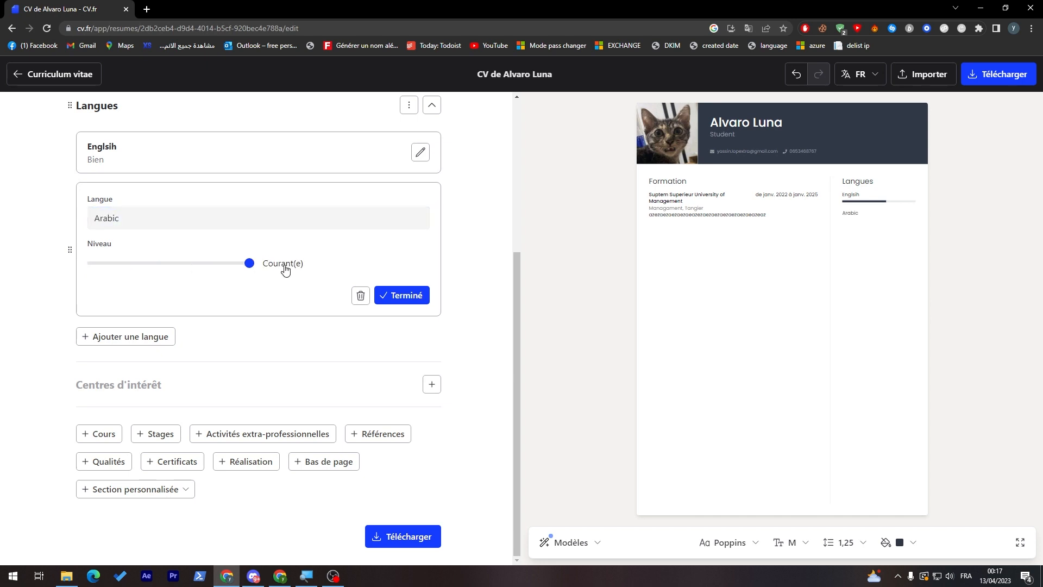
click(423, 298)
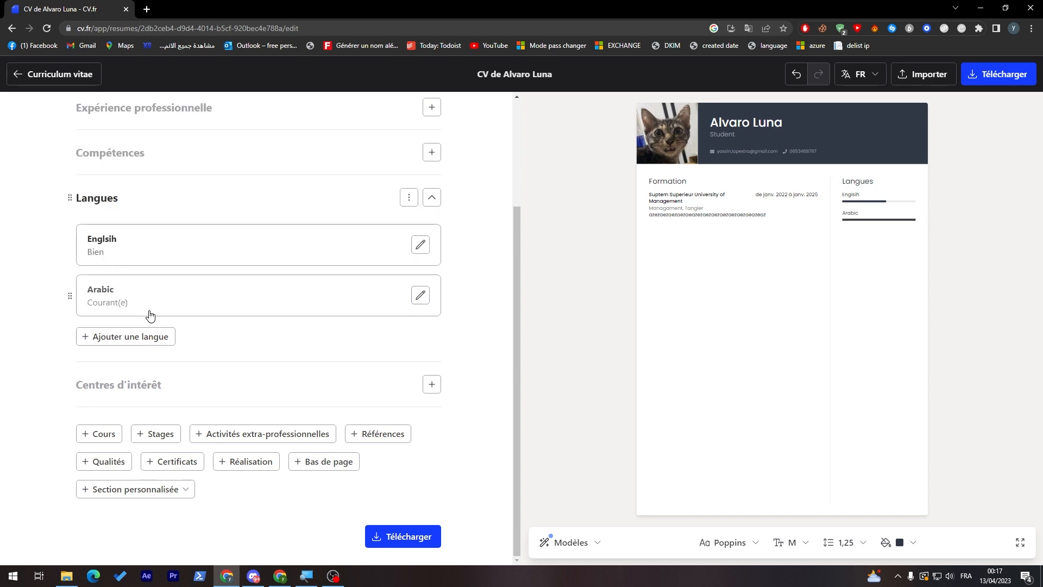
- Add French as another language with the level Intermédiaire and finish the entry
click(154, 337)
text(Freb)
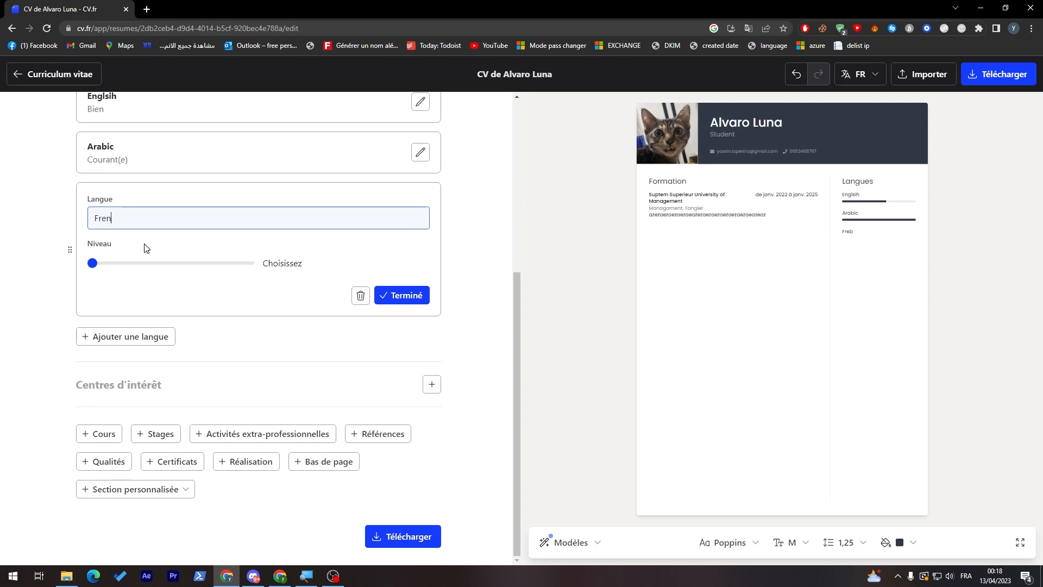
drag(93, 265, 153, 266)
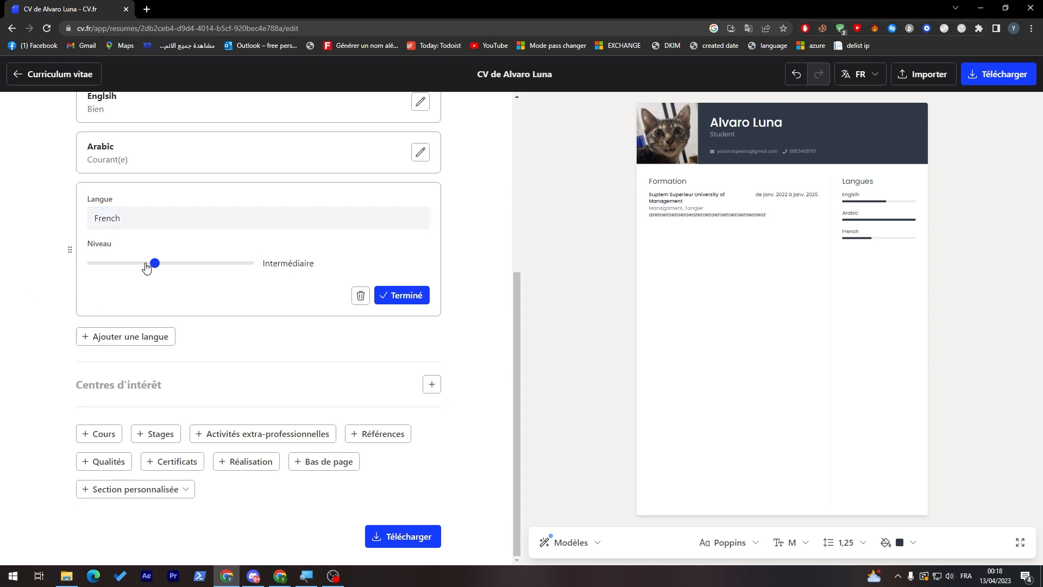
click(422, 298)
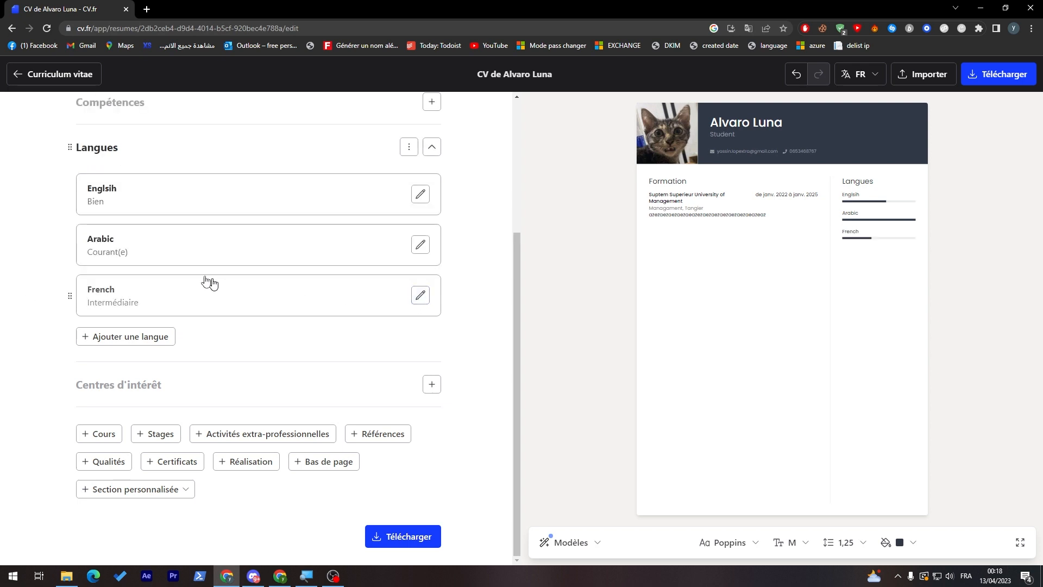
- Add Spanish as another language with the level Débutant(e) and finish the entry
click(136, 338)
text(Spanish)
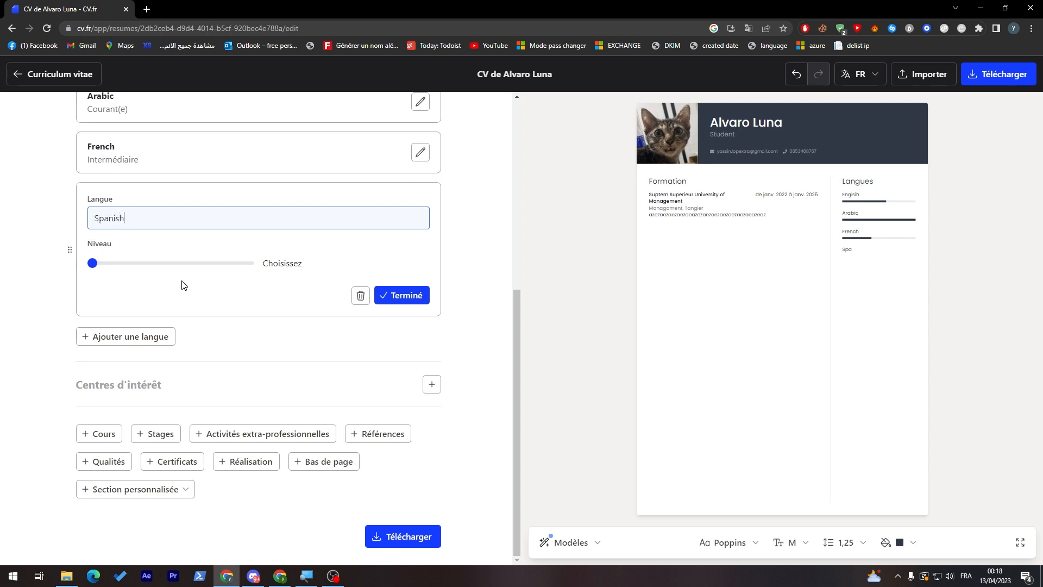
drag(100, 265, 112, 264)
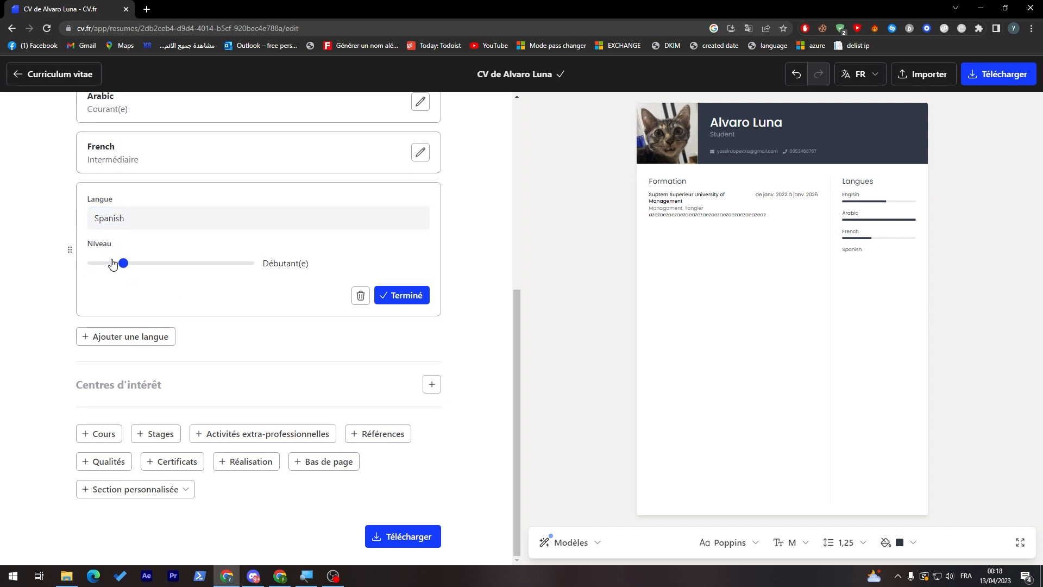
click(405, 296)
- Try font size S for the resume text and settle on size XL
drag(517, 303, 530, 119)
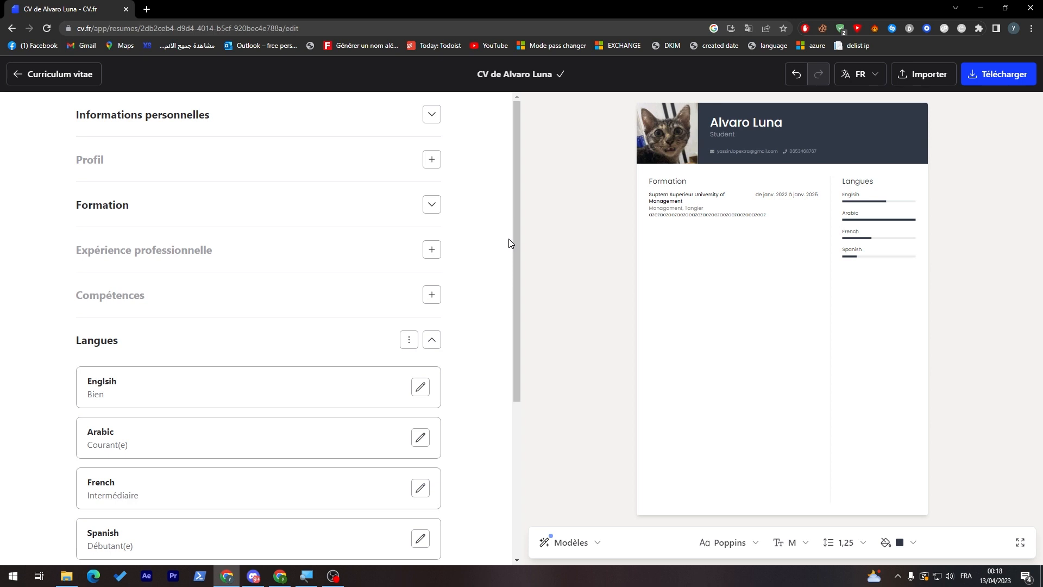
drag(516, 374, 519, 535)
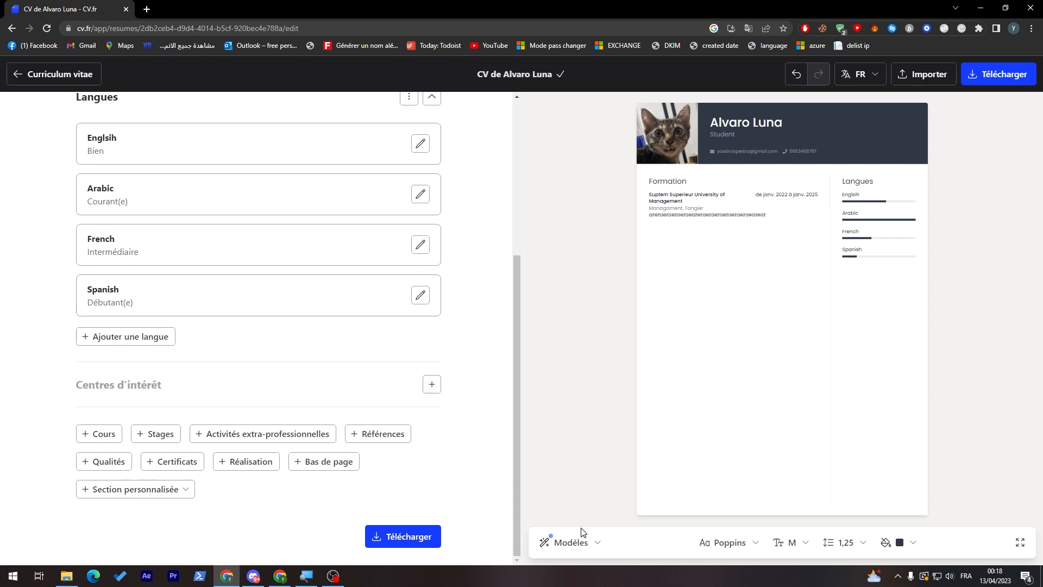
click(798, 543)
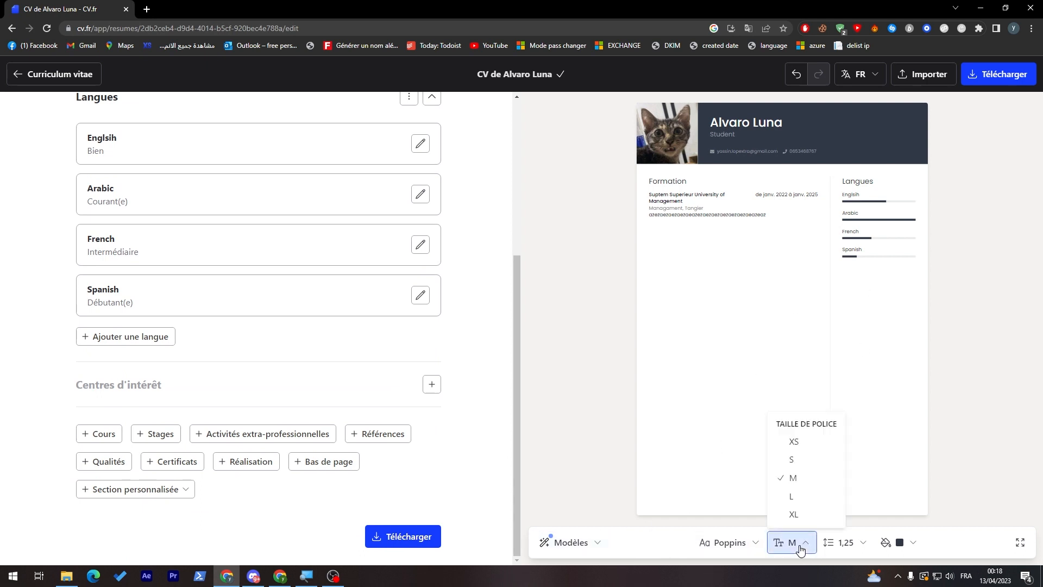
click(798, 460)
click(802, 542)
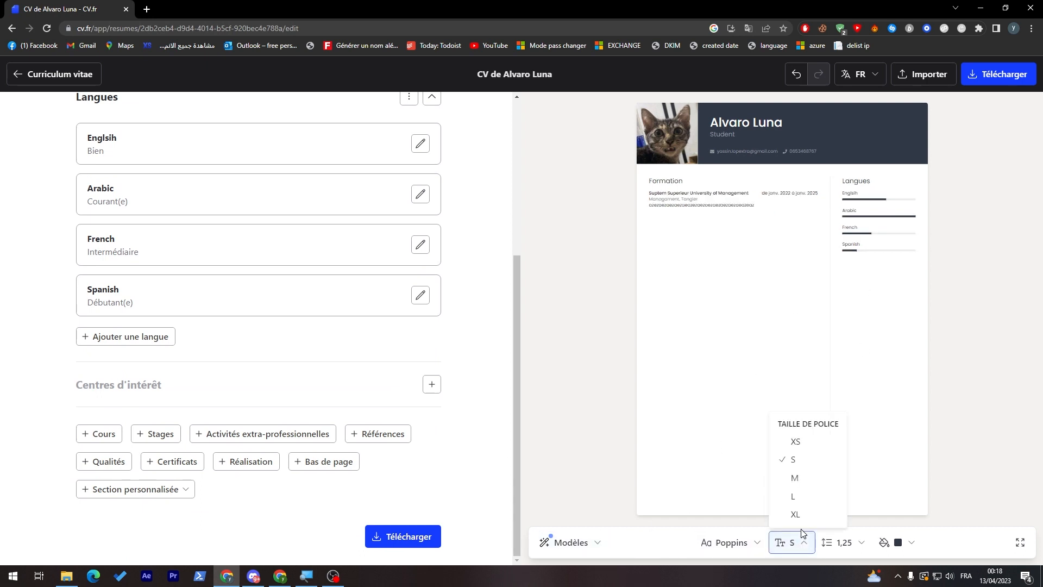
click(797, 514)
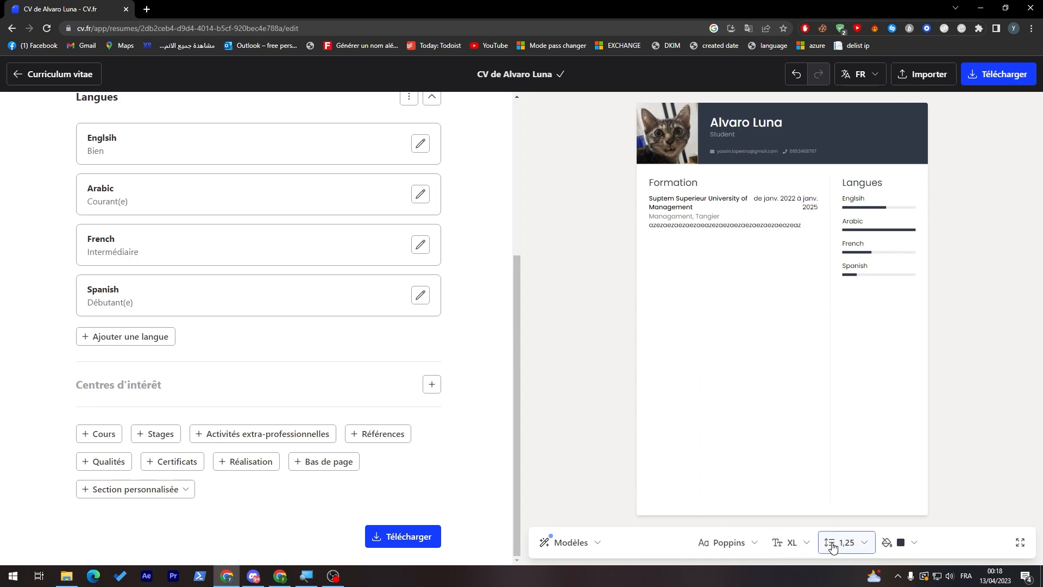
- Try the Georgia font for the resume and settle on Calibri
click(734, 539)
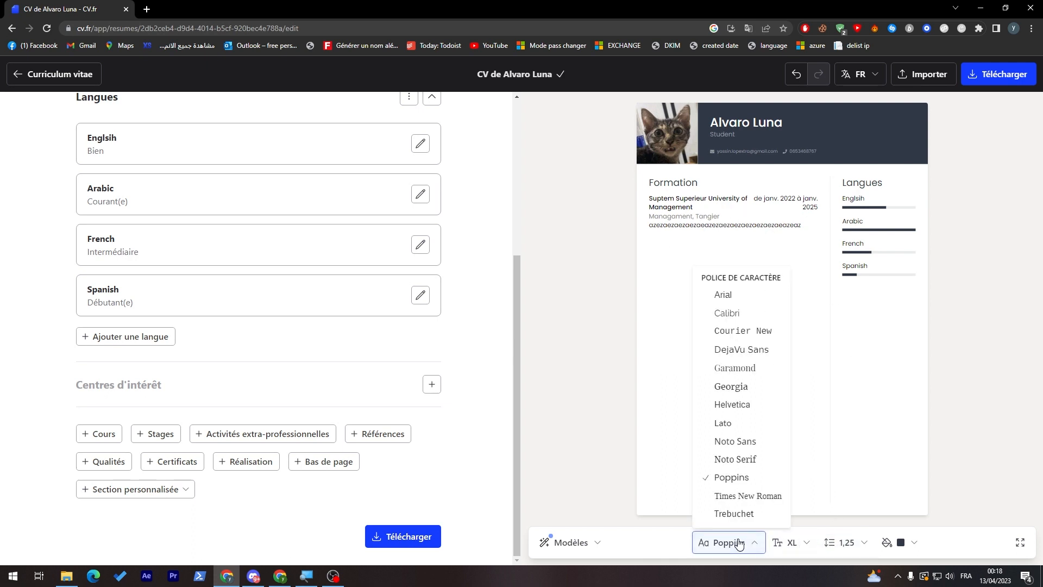
click(743, 386)
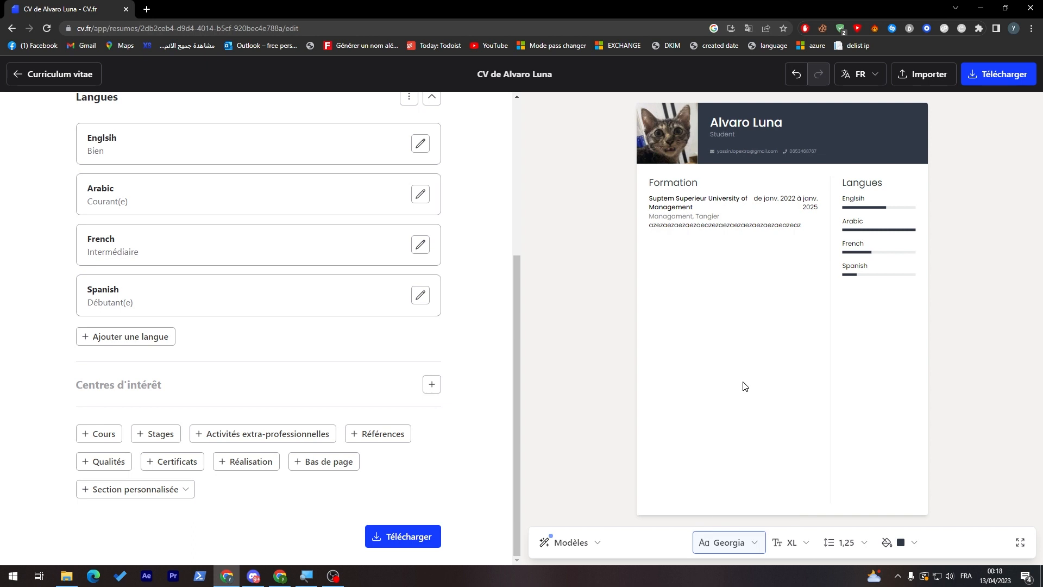
click(738, 543)
click(738, 313)
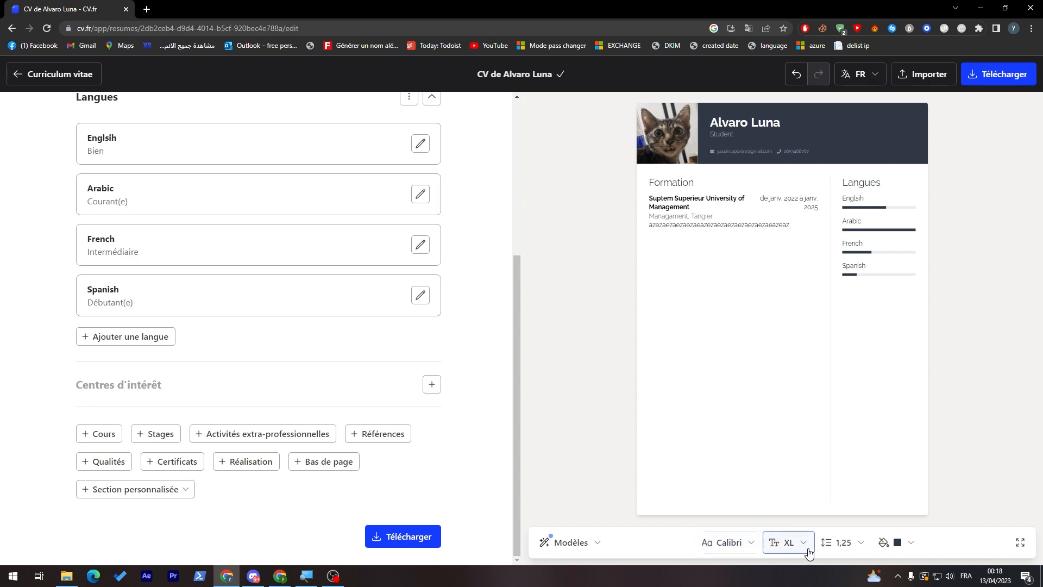
- Try line height 1,5 for the resume text and settle on 1,25
click(852, 542)
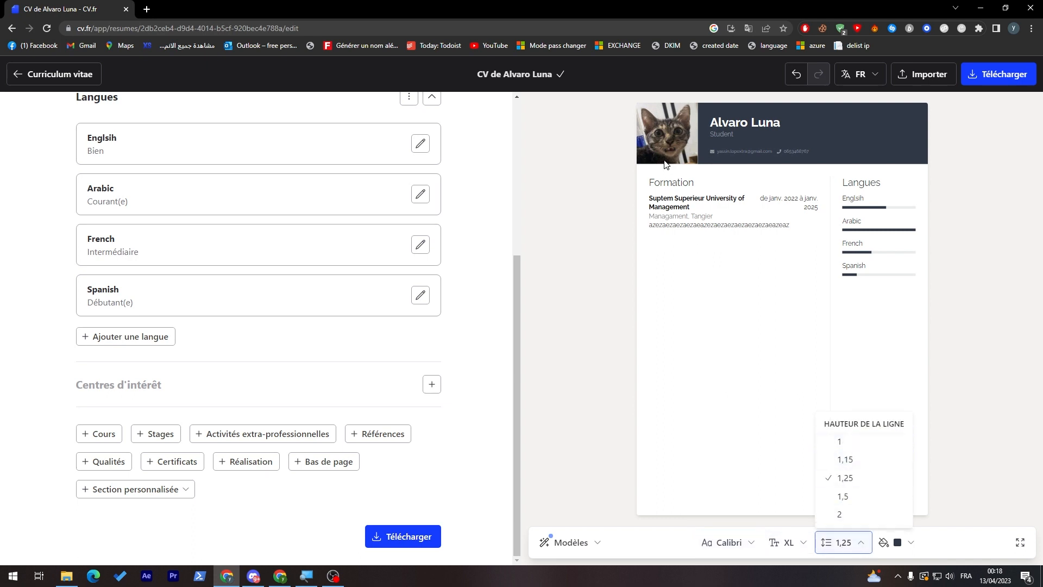
click(664, 214)
click(843, 551)
click(843, 496)
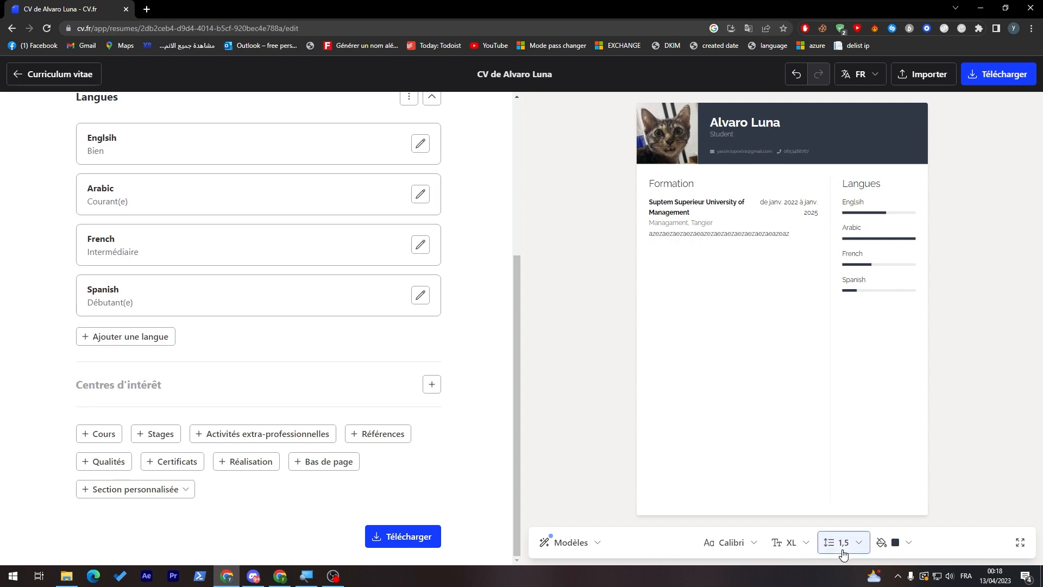
click(843, 551)
click(847, 481)
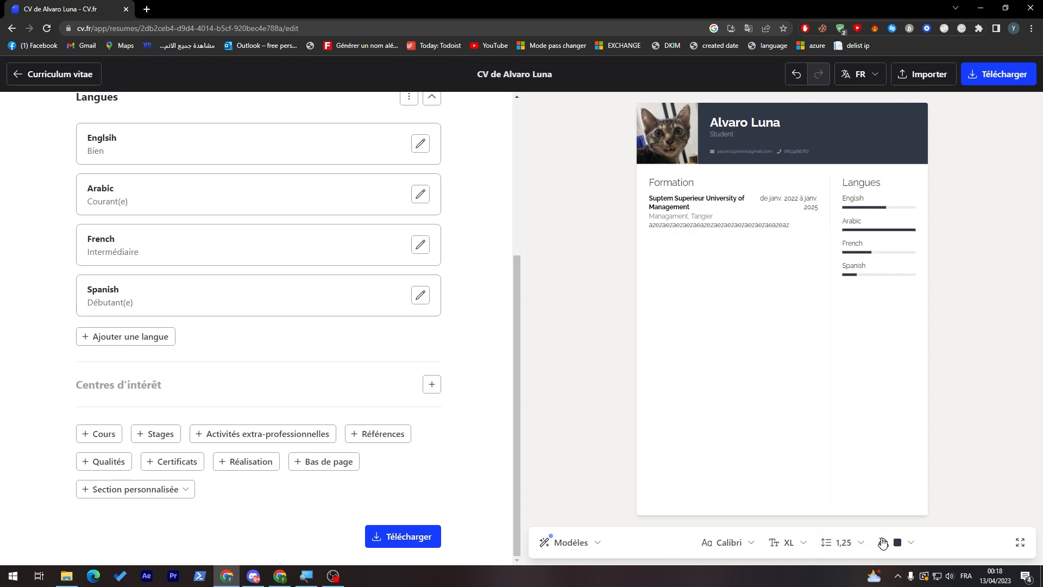
- Change the resume's accent color to the medium blue #4174cc
click(885, 542)
click(926, 364)
drag(926, 364, 935, 405)
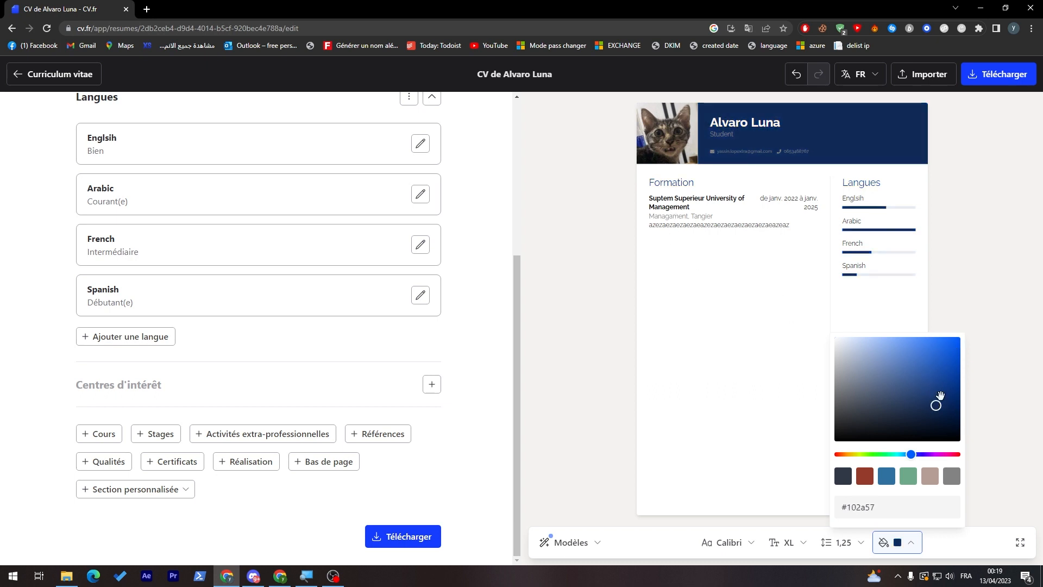
drag(911, 379, 921, 358)
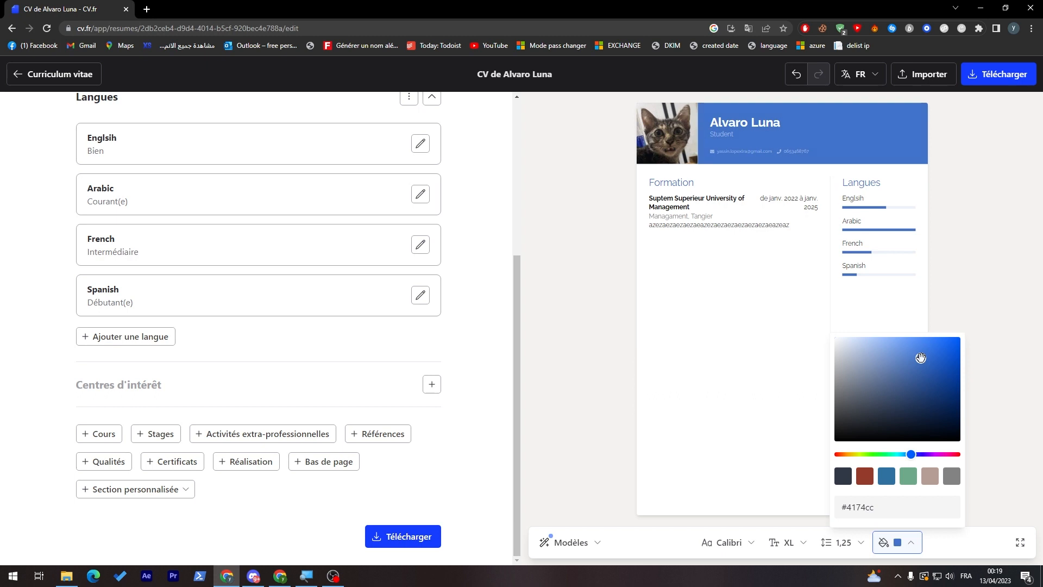
click(836, 389)
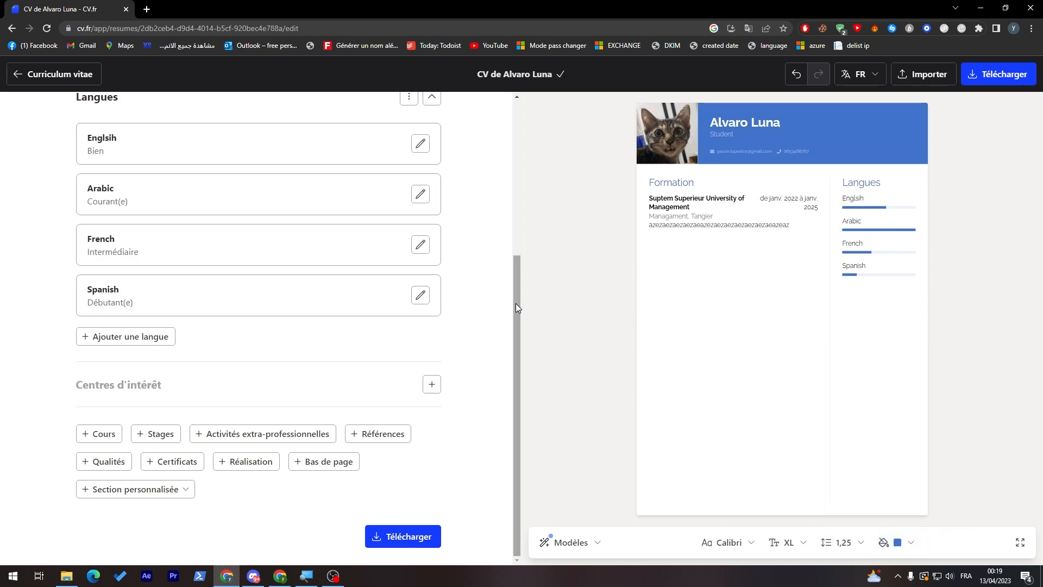
- Add the Certificats section to the resume and delete its empty certificate entry
drag(505, 320, 439, 354)
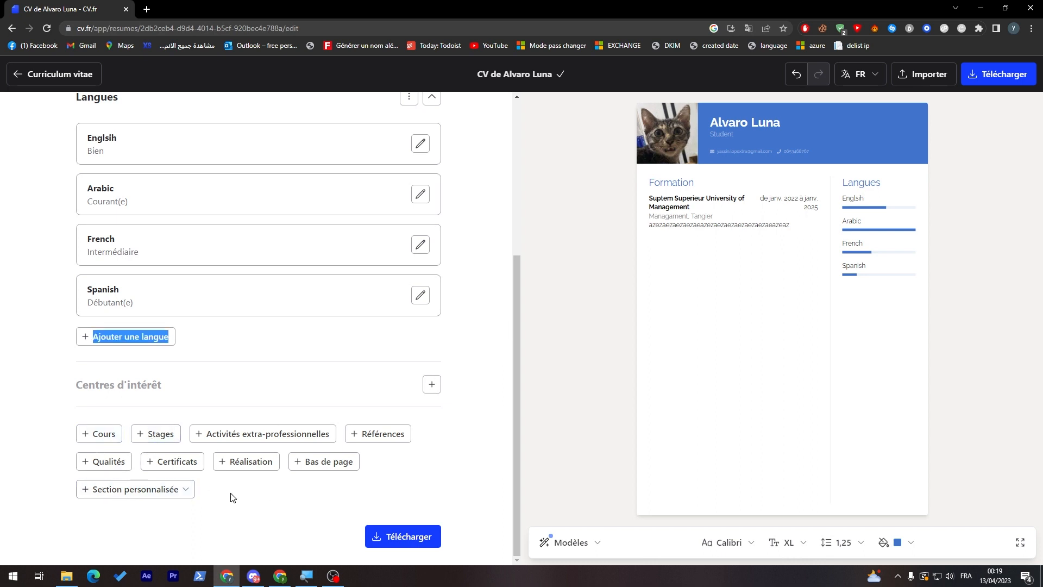
click(172, 463)
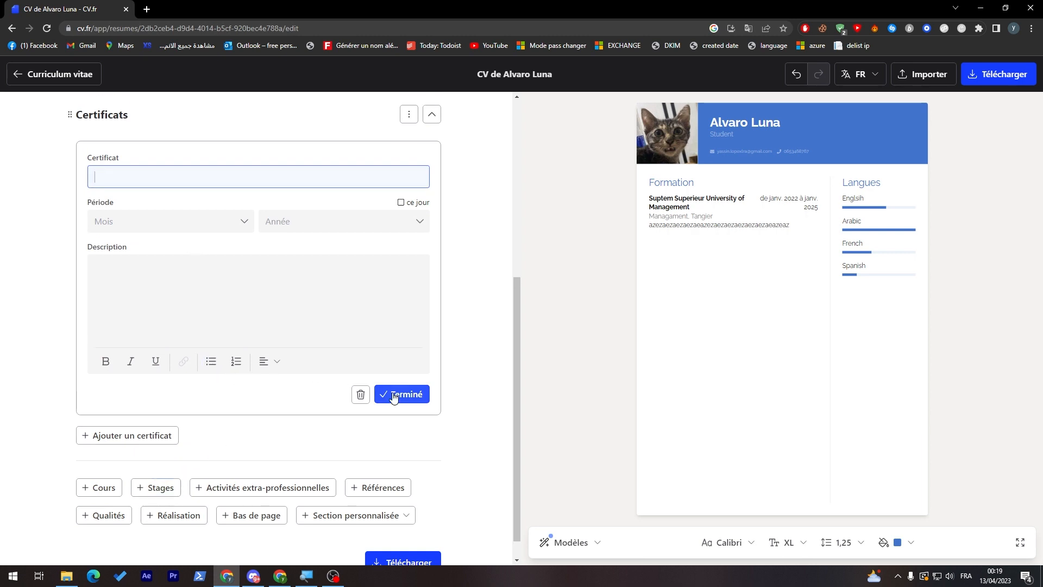
click(360, 394)
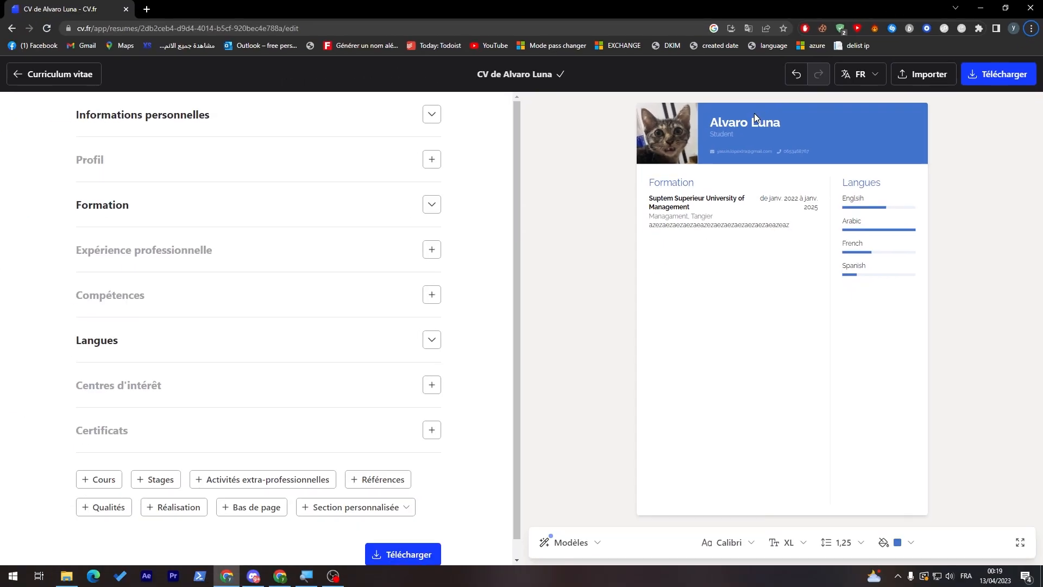
- Switch the resume's language from Français to Anglais
click(864, 74)
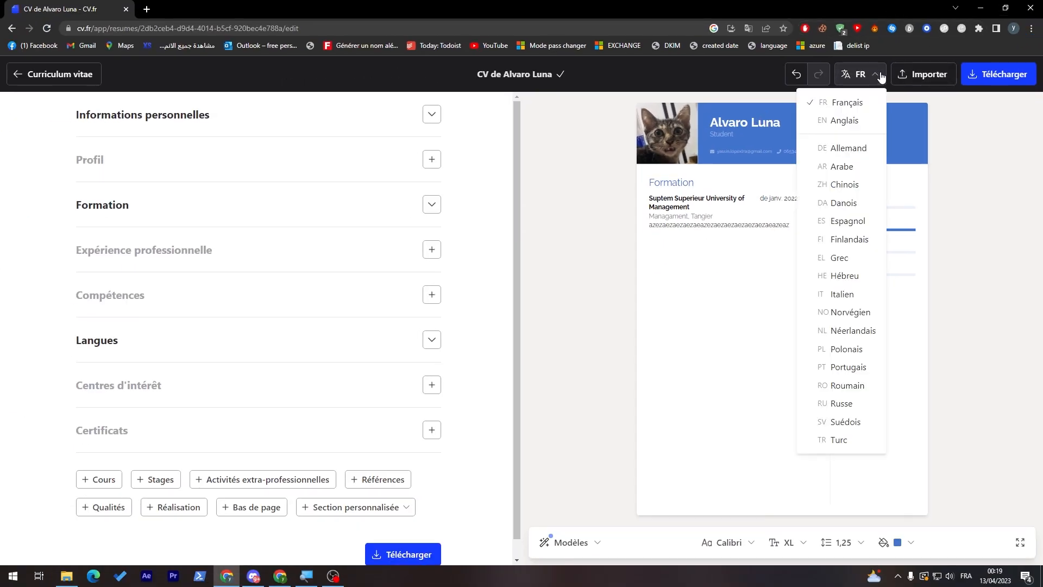
click(844, 120)
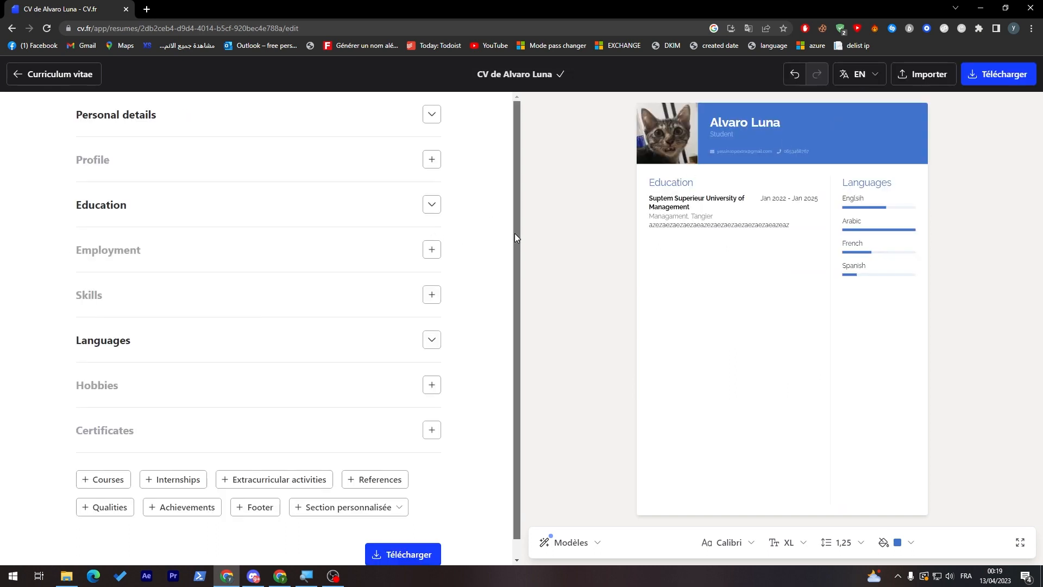
click(847, 76)
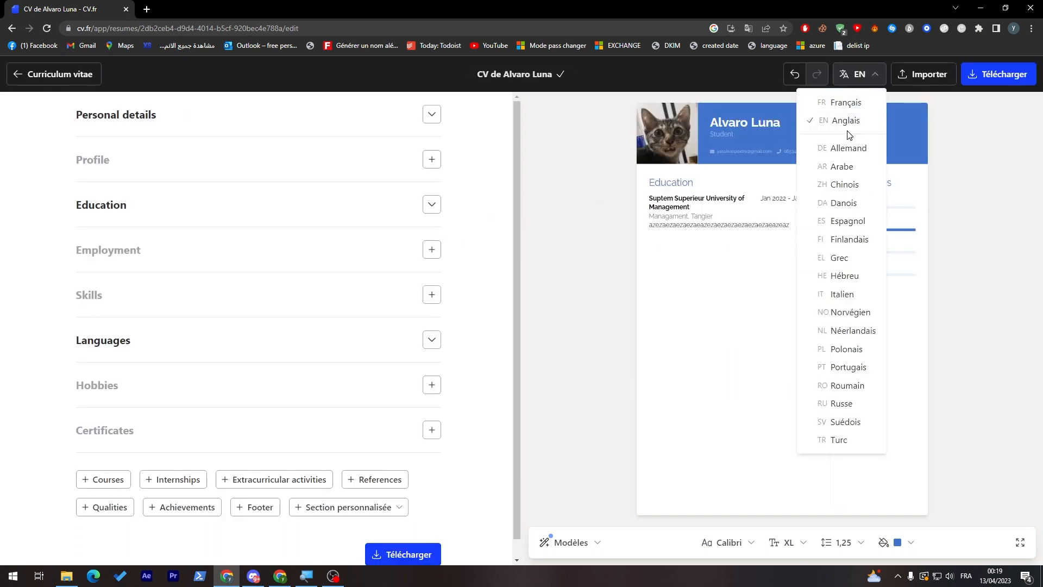
click(511, 155)
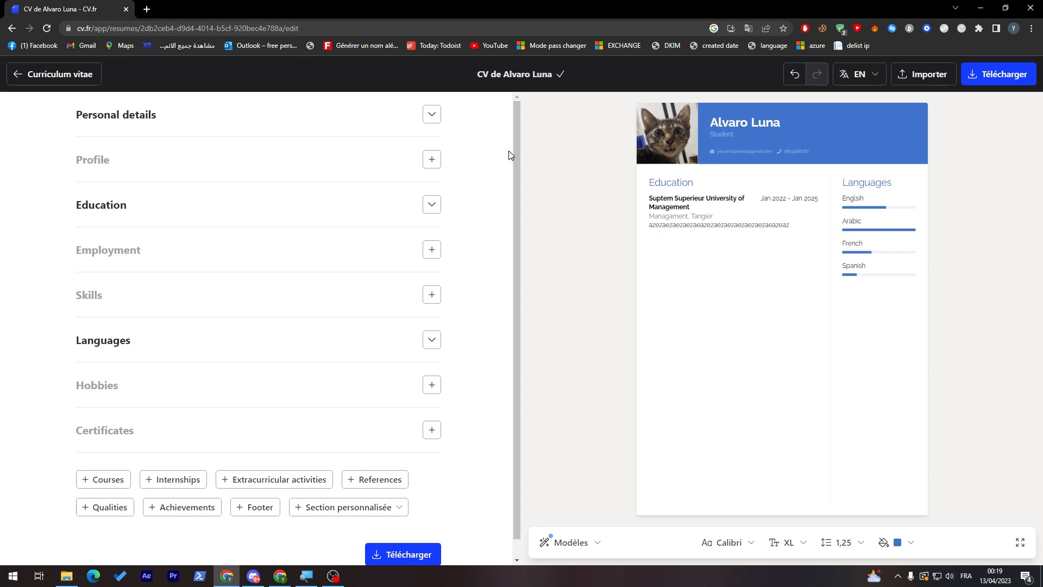
- Examine the translated labels and entries in the Personal details, Education and Languages sections
click(435, 117)
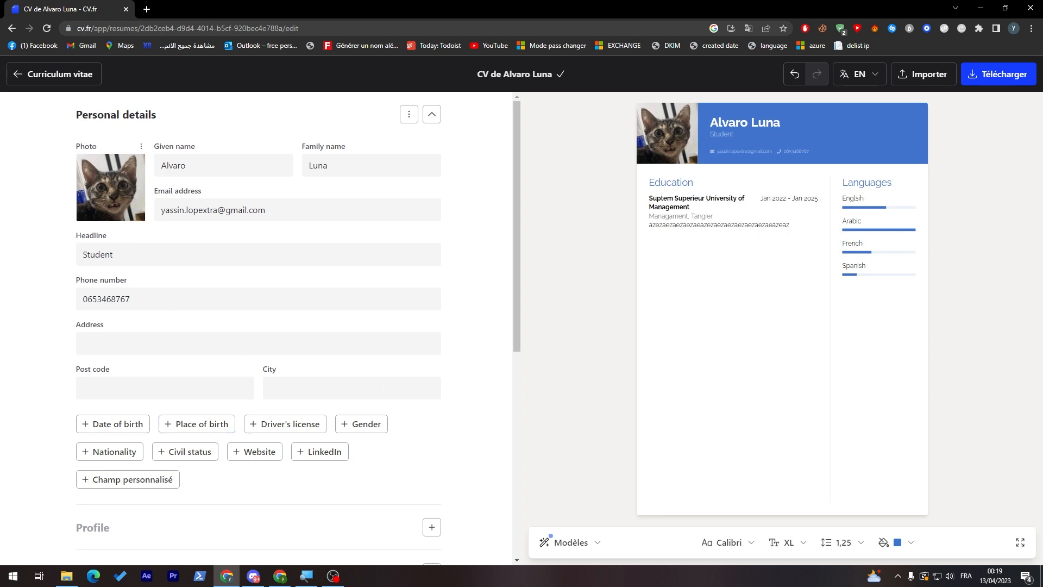
drag(519, 247, 520, 423)
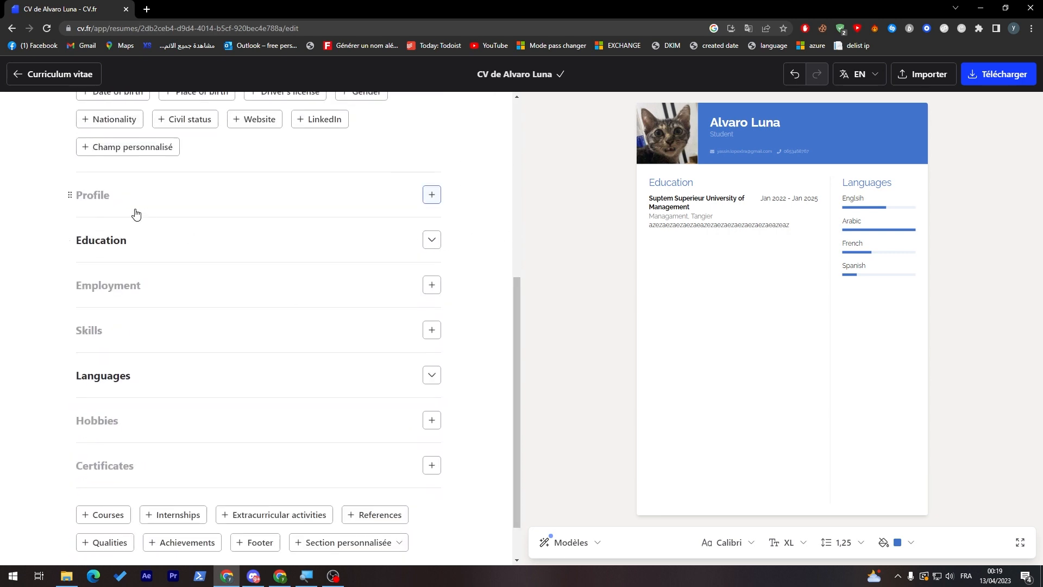
click(140, 251)
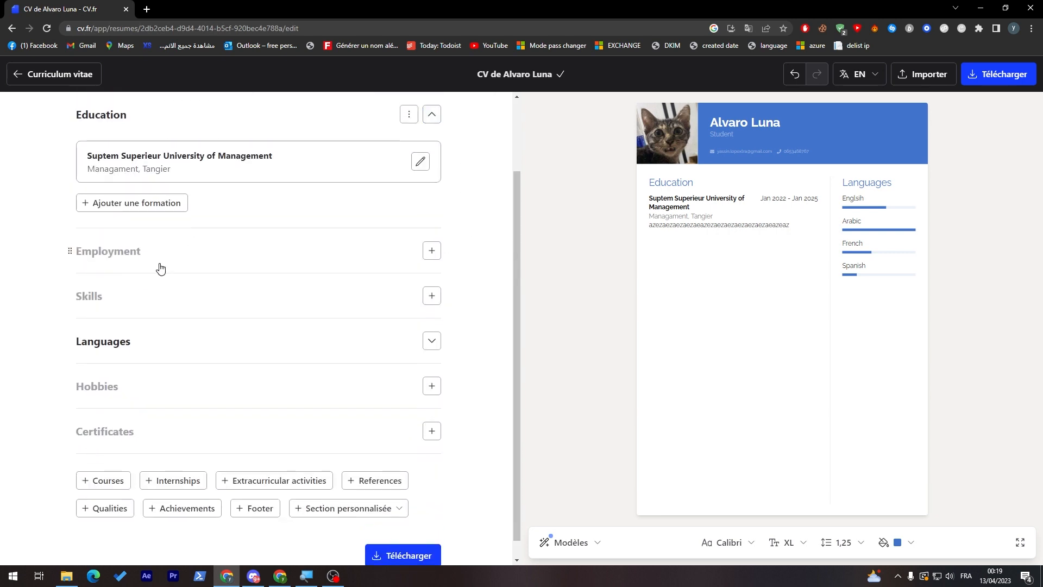
click(410, 353)
drag(525, 333, 515, 333)
scroll(141, 267, up, 2)
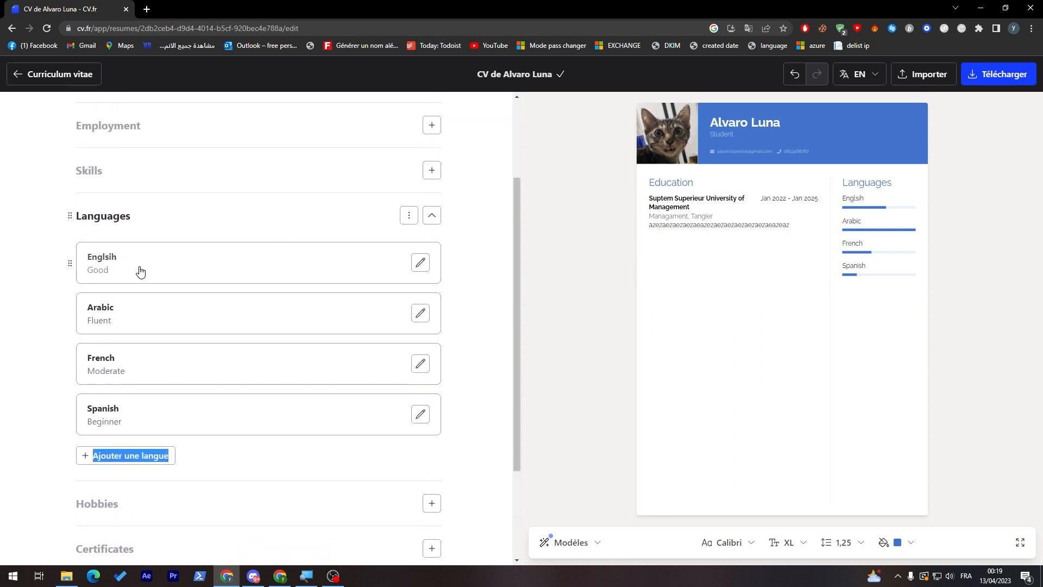
click(431, 216)
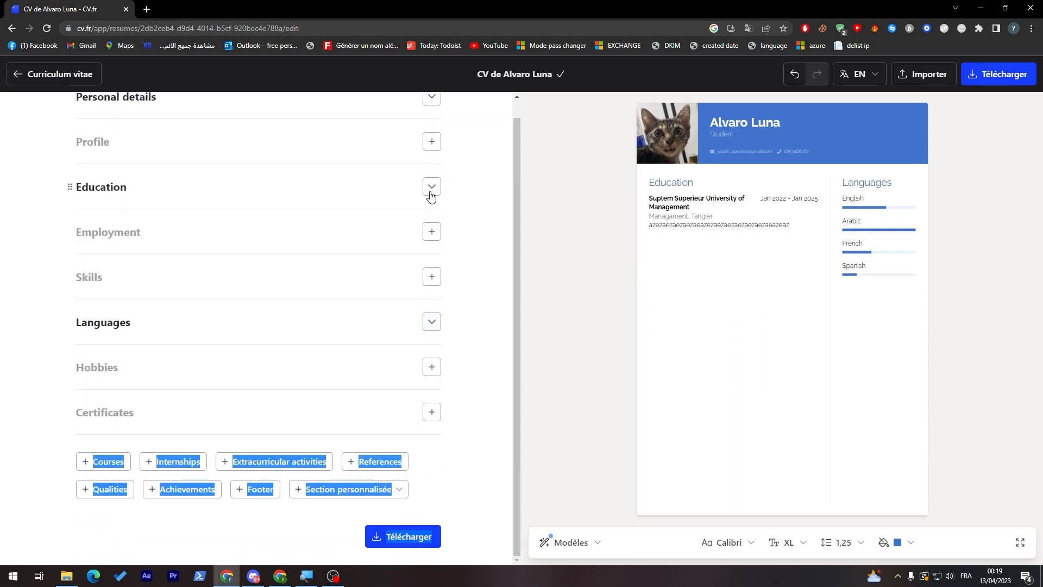
click(438, 189)
- Add a Profile section with the description "dgdfgfdgdfgfdgfd"
drag(519, 238, 516, 143)
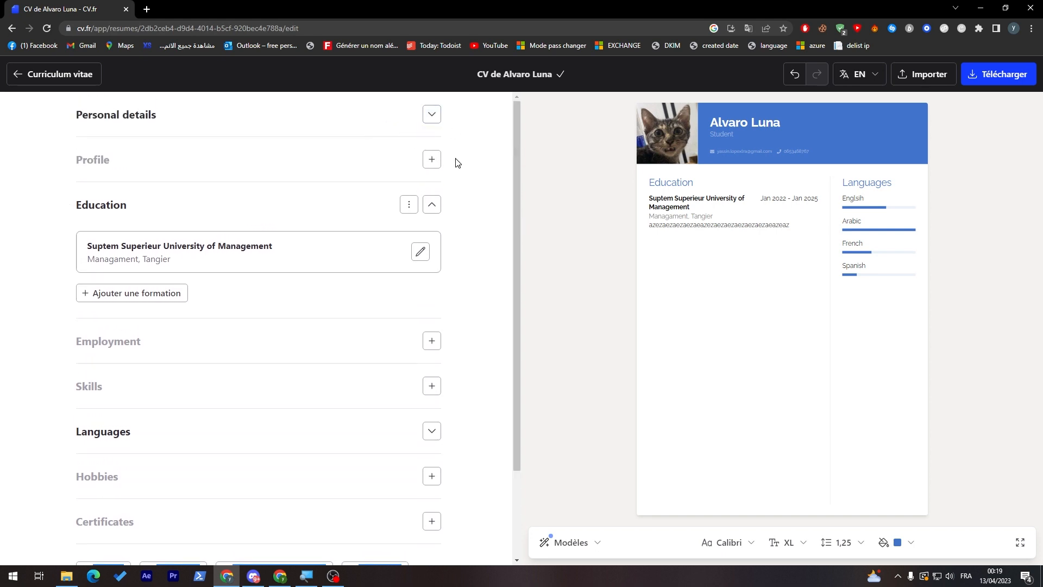
click(432, 159)
text(dgdfgfdgdfgfdgfd)
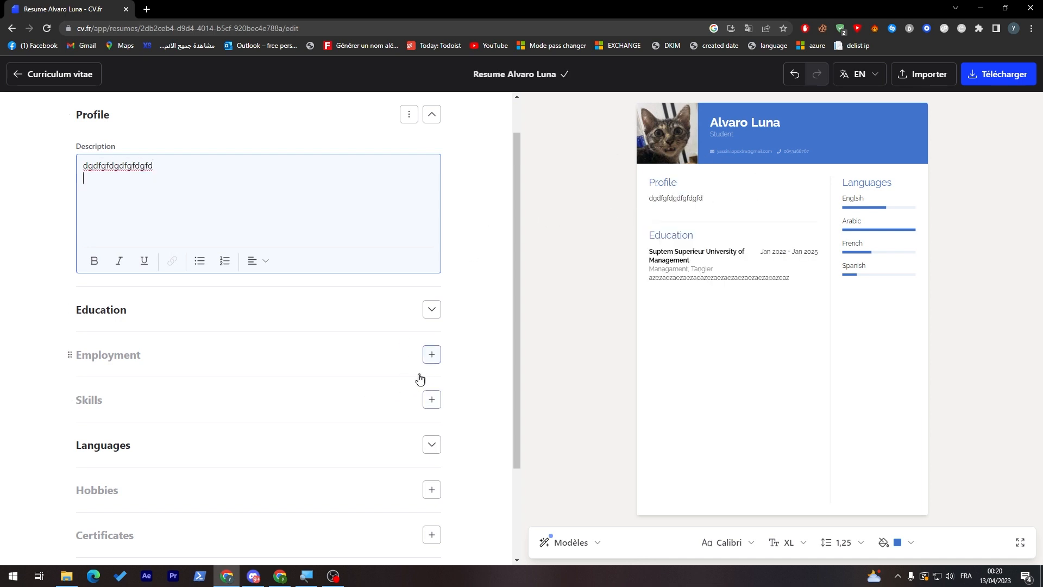
- Add the skill "Microsoft office" with the level Excellent and finish the entry
click(432, 399)
click(248, 221)
click(275, 176)
text(W)
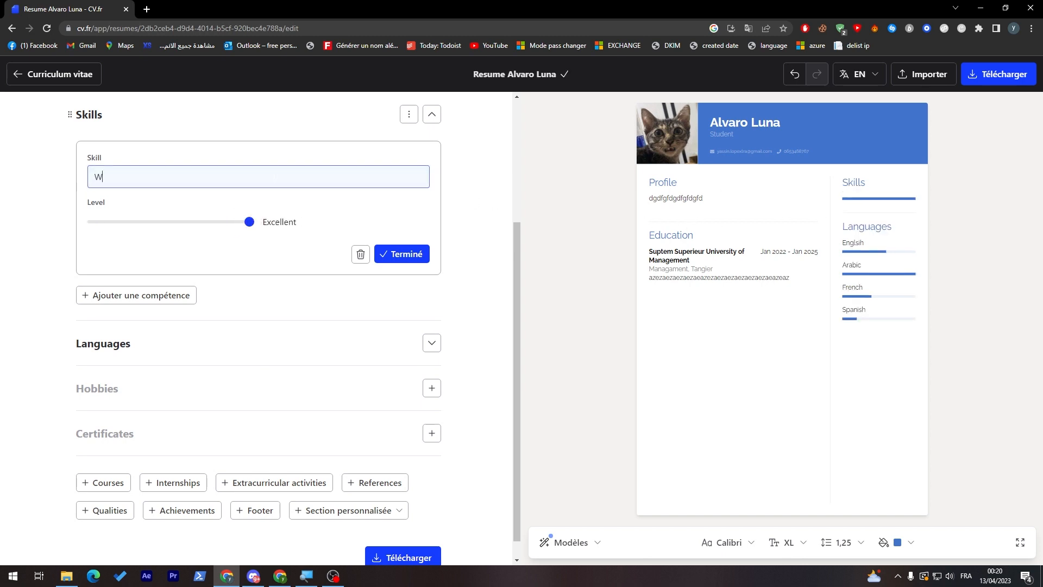
key(BackSpace)
text(Microsoft office)
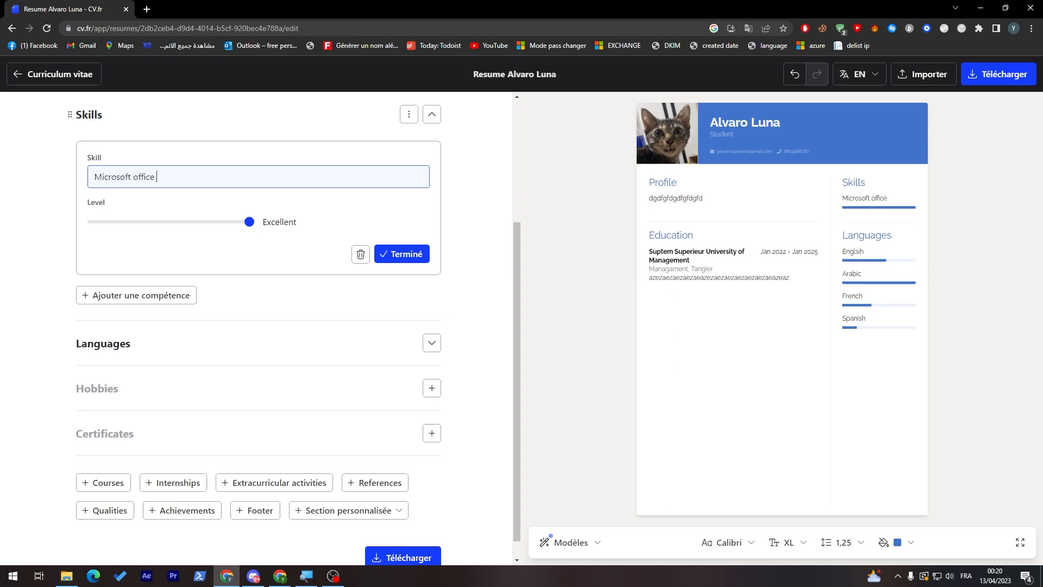
click(402, 254)
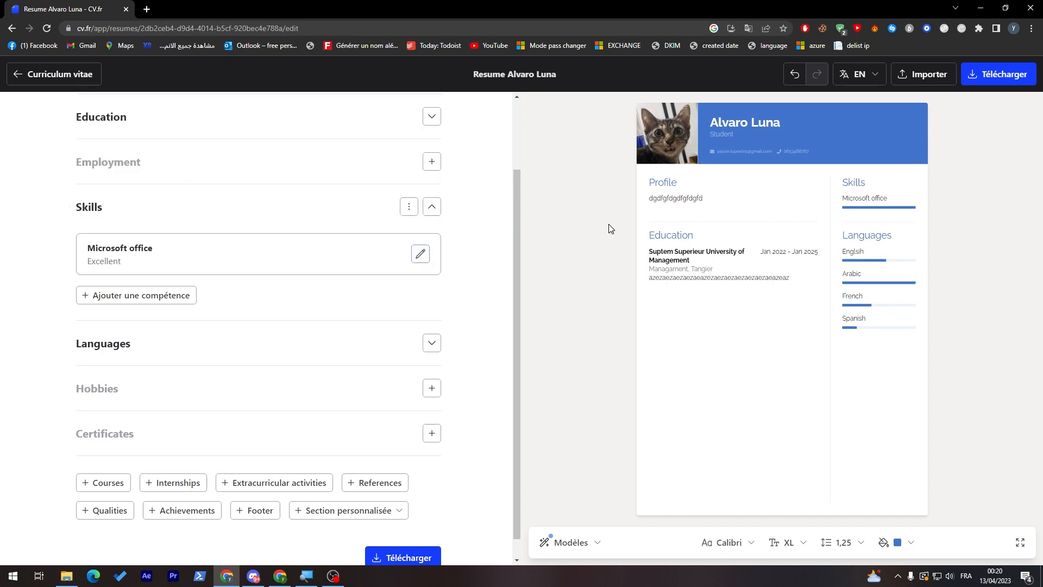
- Try to download the resume, submitting the account e-mail address and closing the subscription payment form
scroll(516, 239, down, 1)
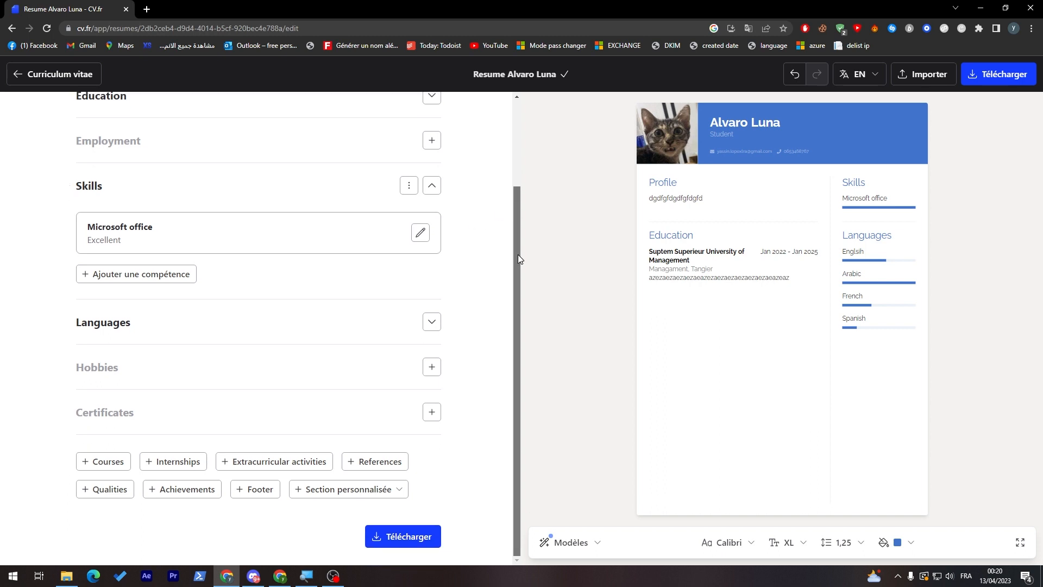
drag(514, 247, 514, 191)
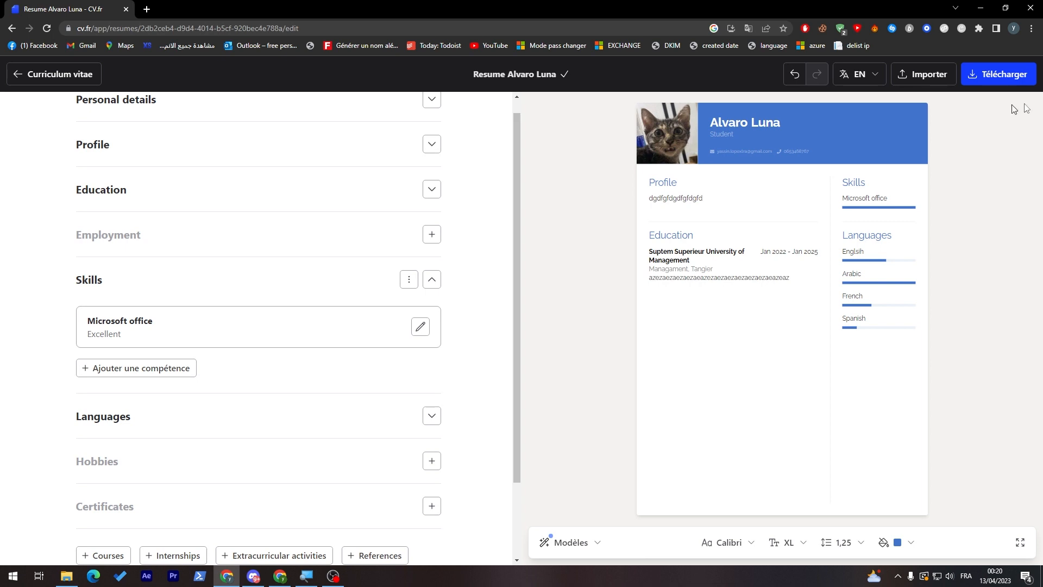
click(1002, 75)
key(ctrl+v)
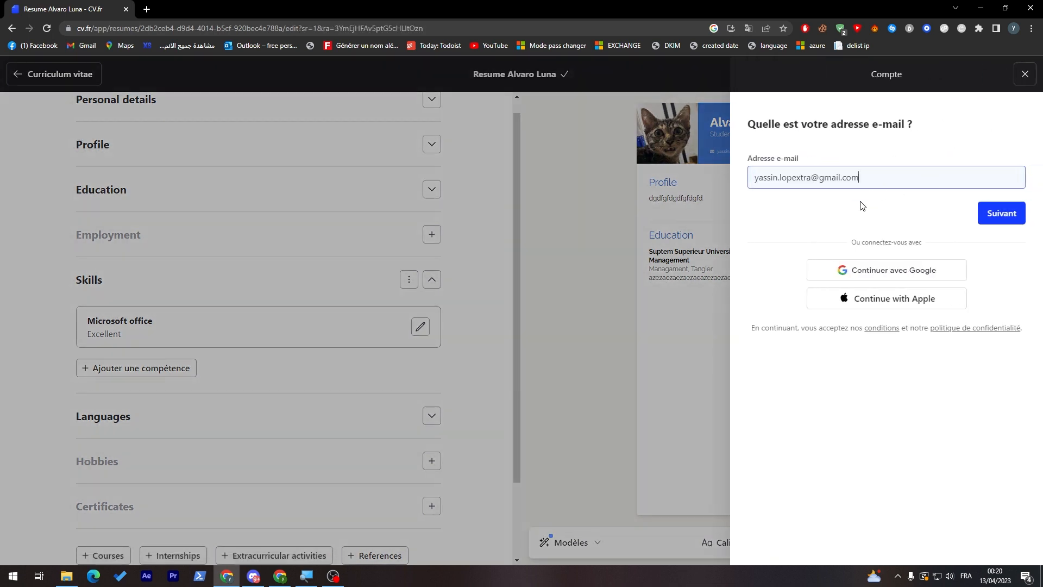
key(Return)
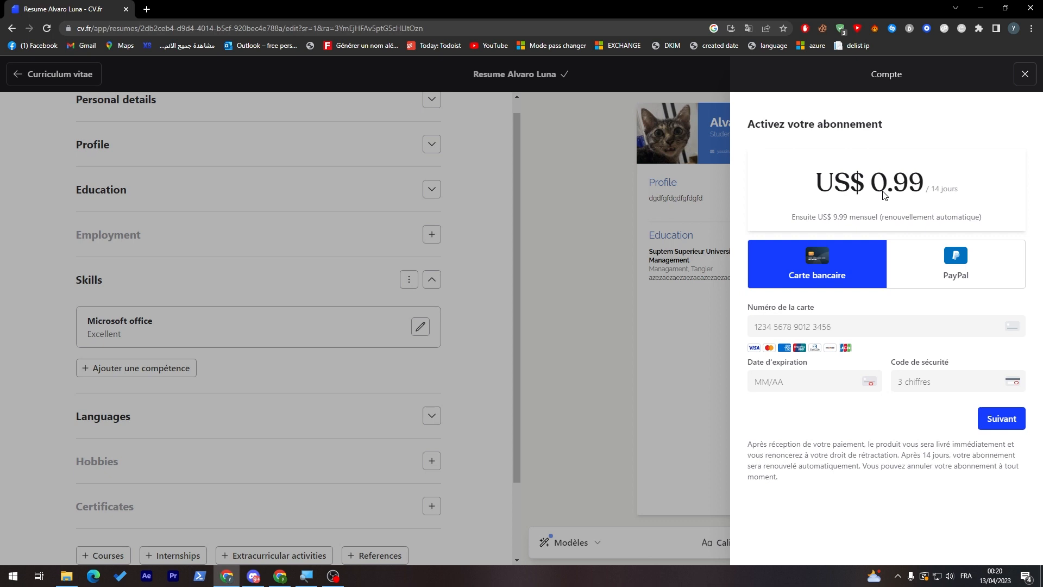
click(1024, 74)
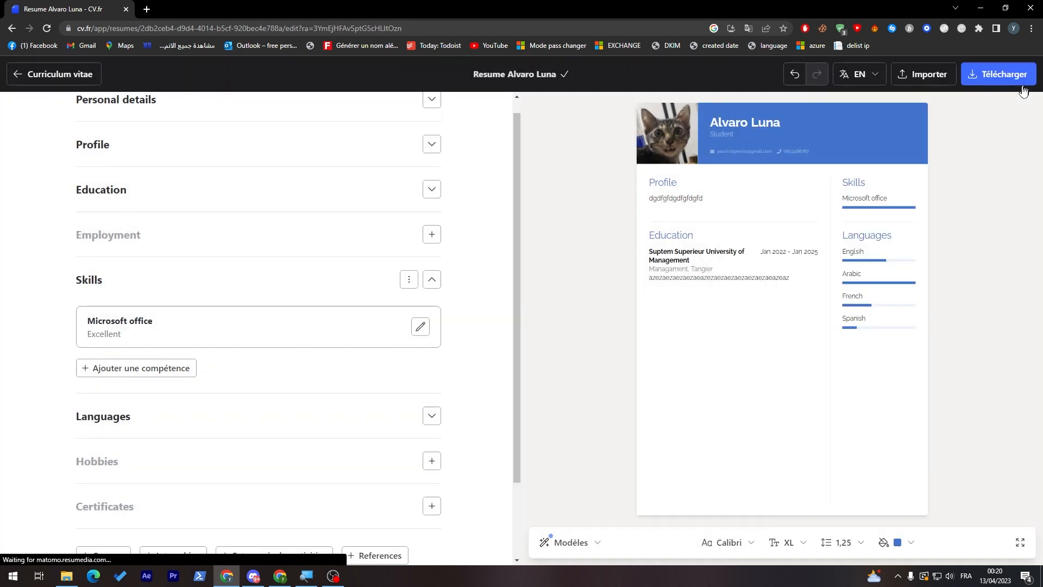
click(993, 76)
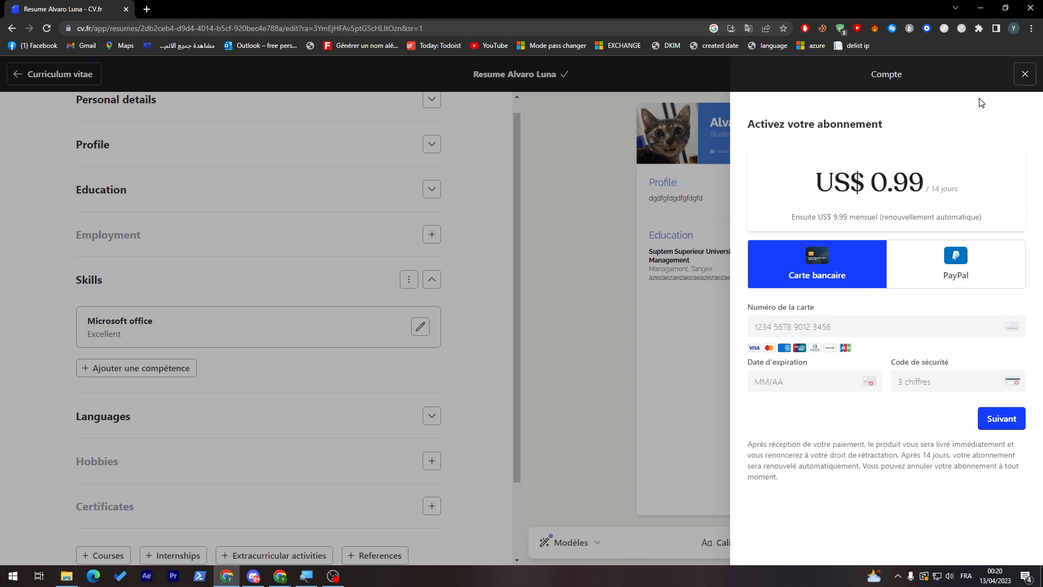
click(1025, 76)
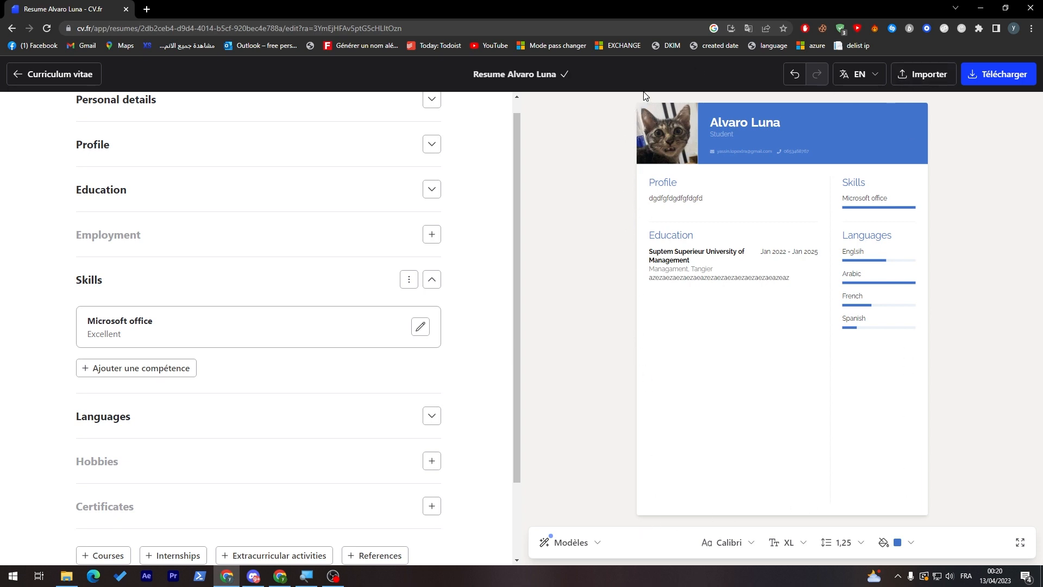
- Start a Lightshot capture and frame the resume preview page as a 538x734 area
click(898, 576)
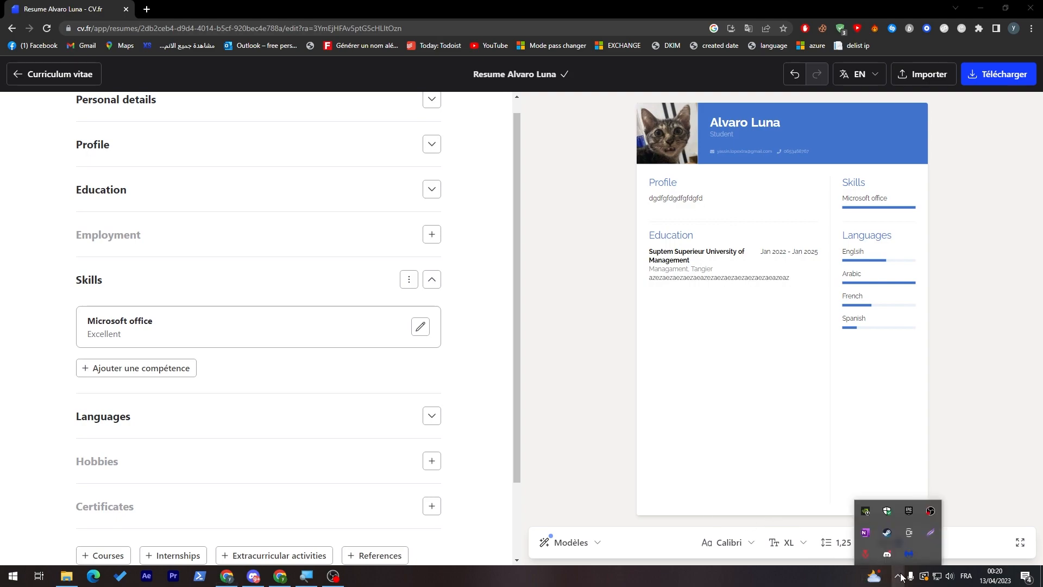
click(928, 533)
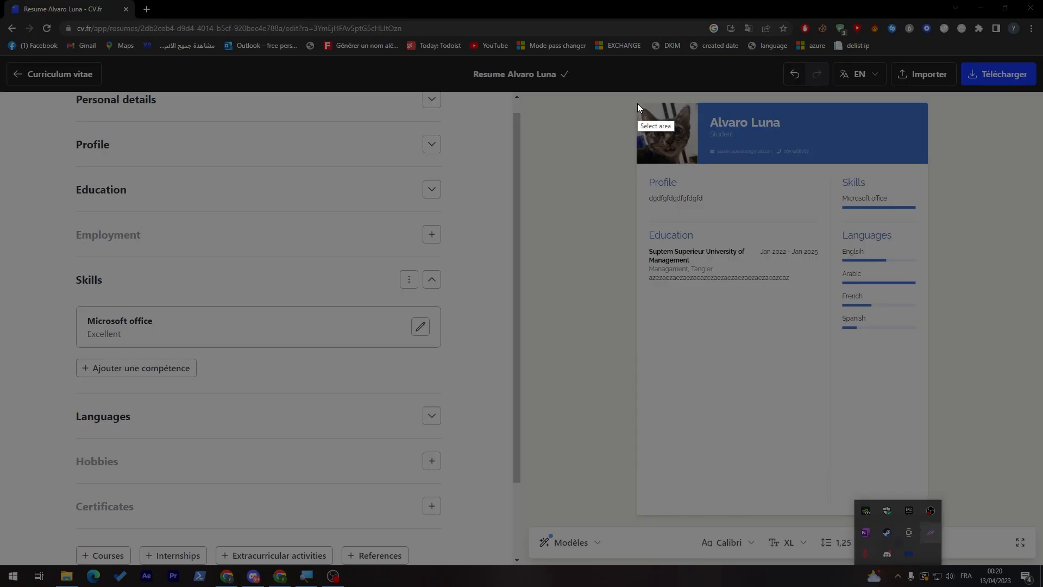
drag(637, 103, 929, 501)
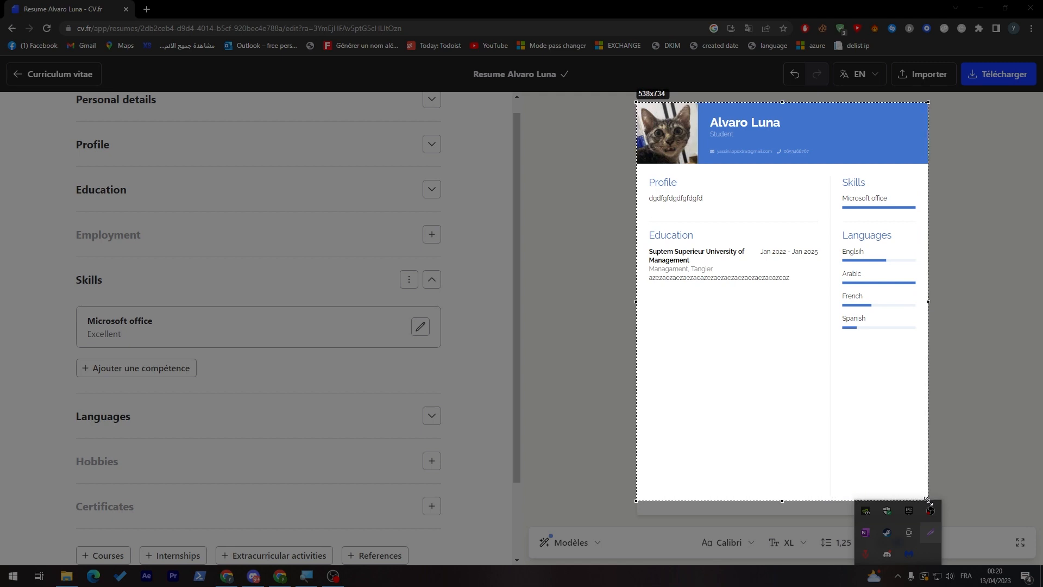
right_click(924, 497)
click(878, 456)
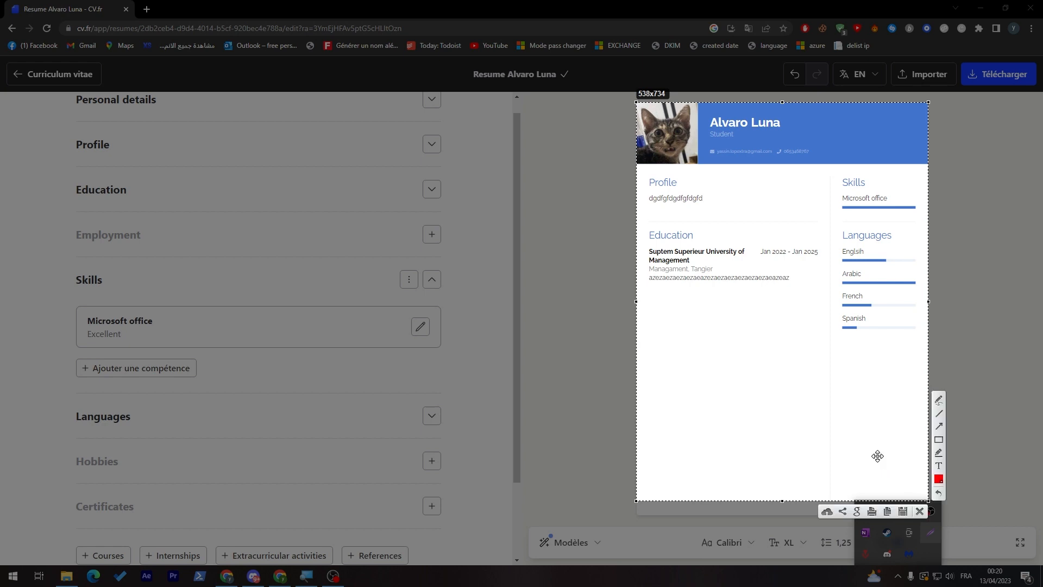
- Save the captured area to the Desktop as a PNG image named cv
right_click(810, 333)
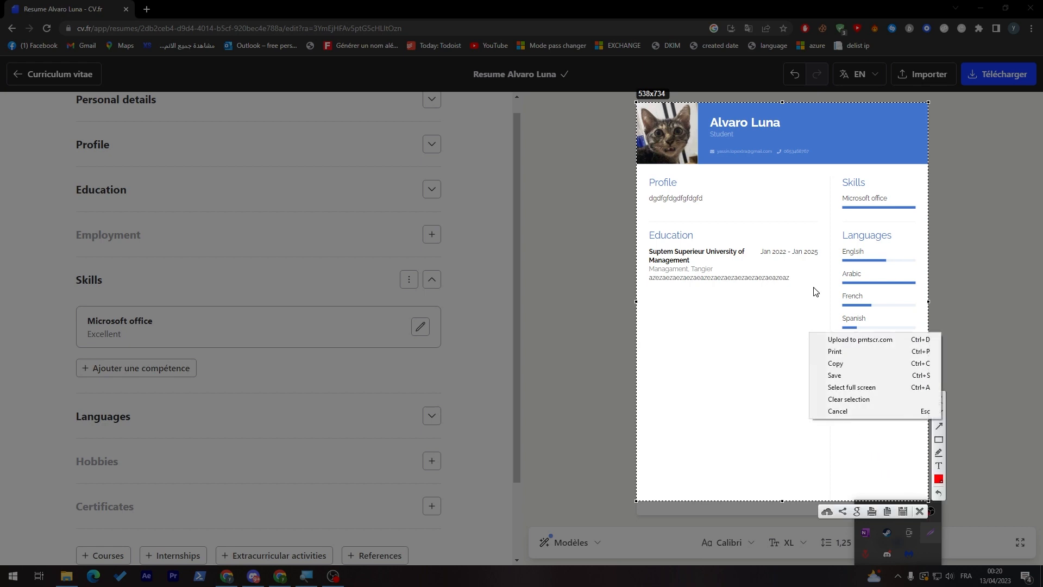
click(899, 515)
click(900, 514)
click(31, 86)
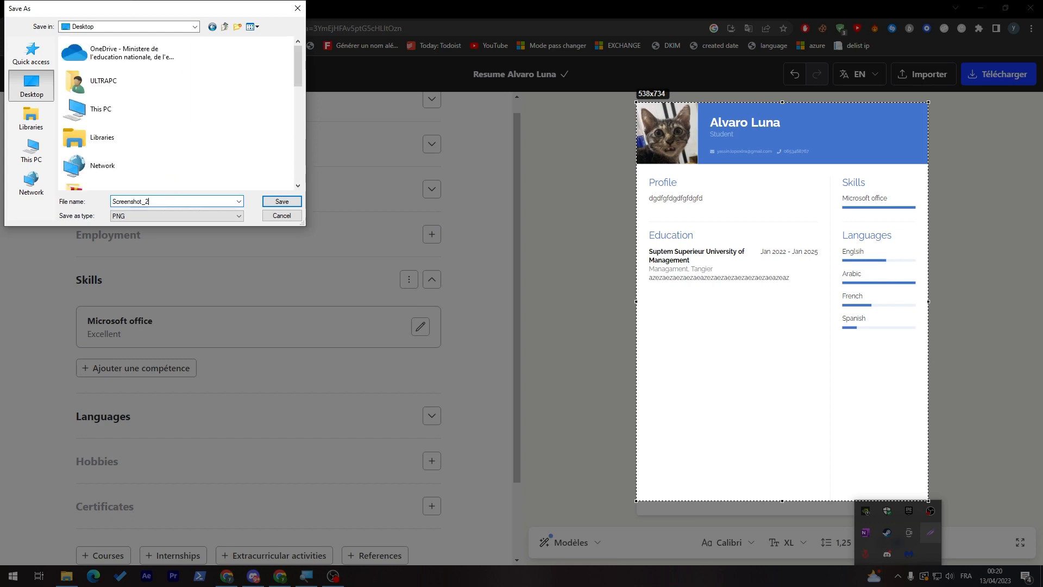
click(280, 202)
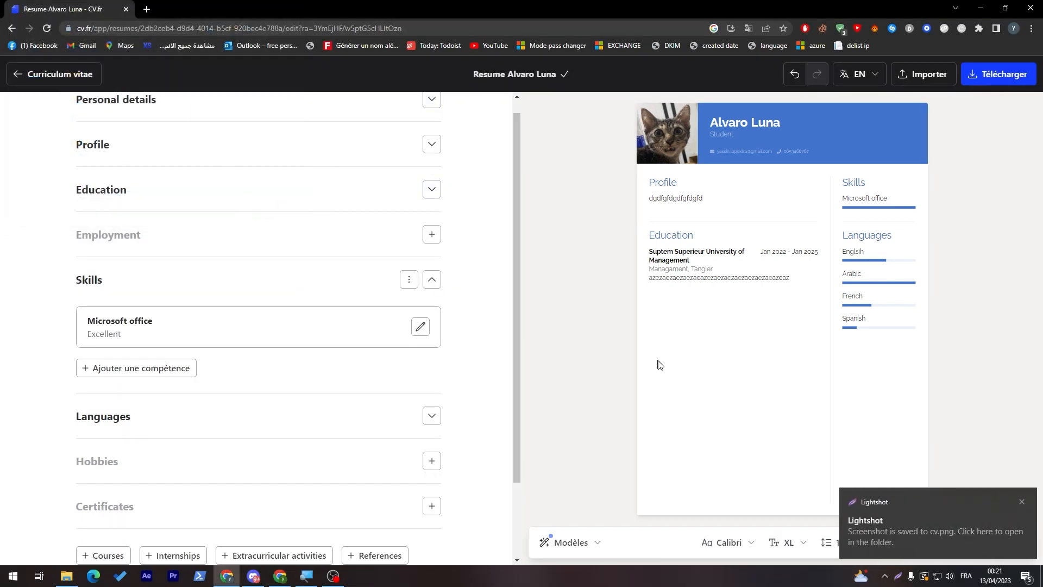
- Search Google for "png to pdf" in a new browser tab and open the PNG to PDF converter at png2pdf.com
click(147, 9)
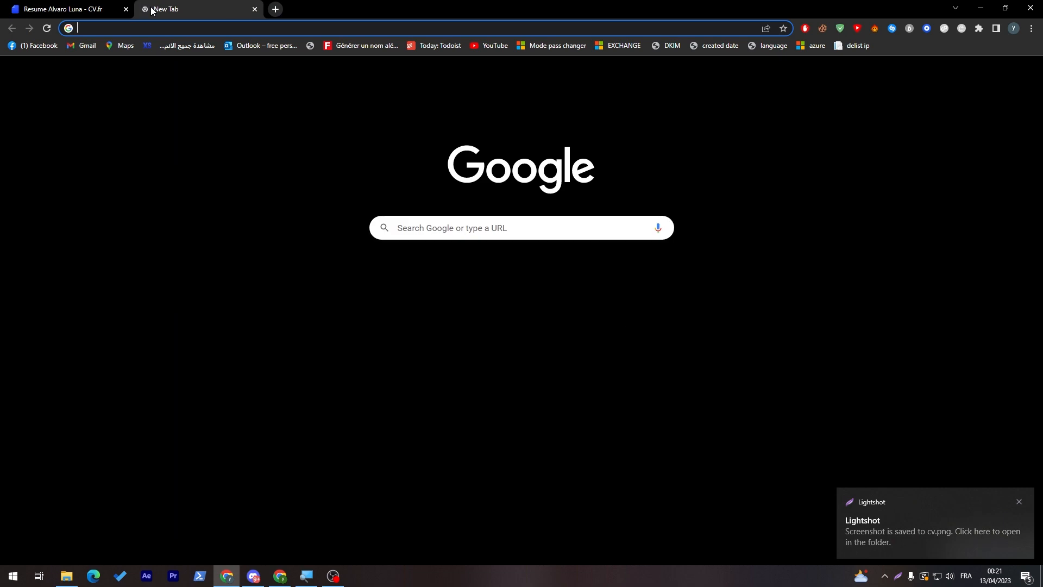
text(png)
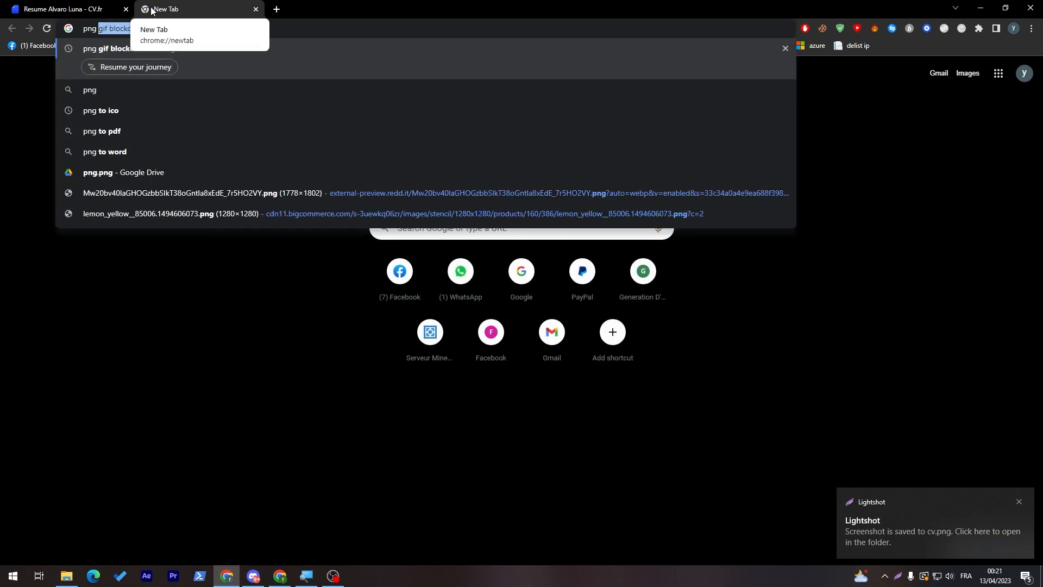
text( to pdf)
key(Return)
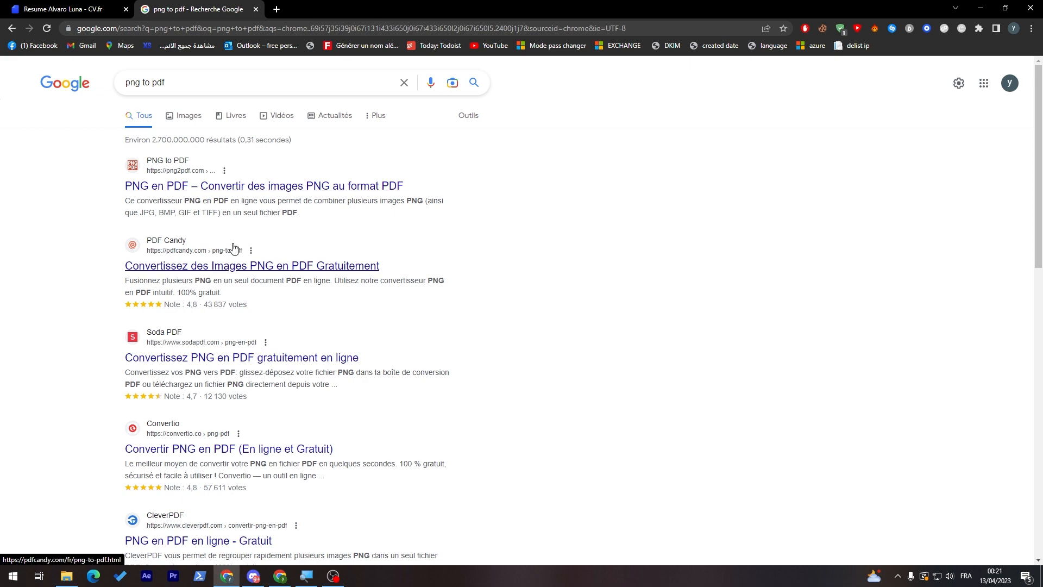
click(185, 187)
- Upload the cv image to the converter, choosing it from the recent files in Quick access
click(437, 271)
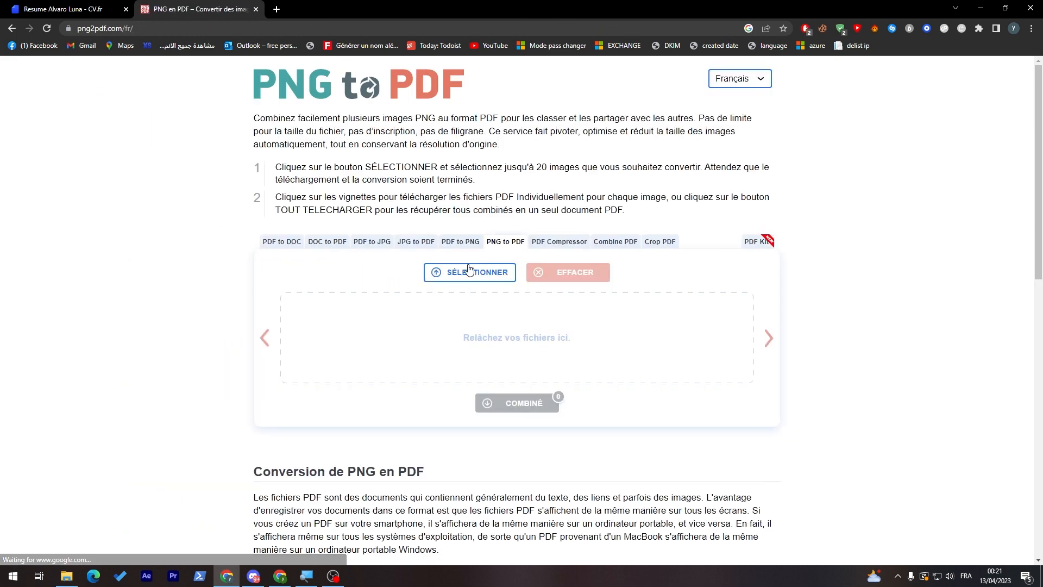
click(64, 127)
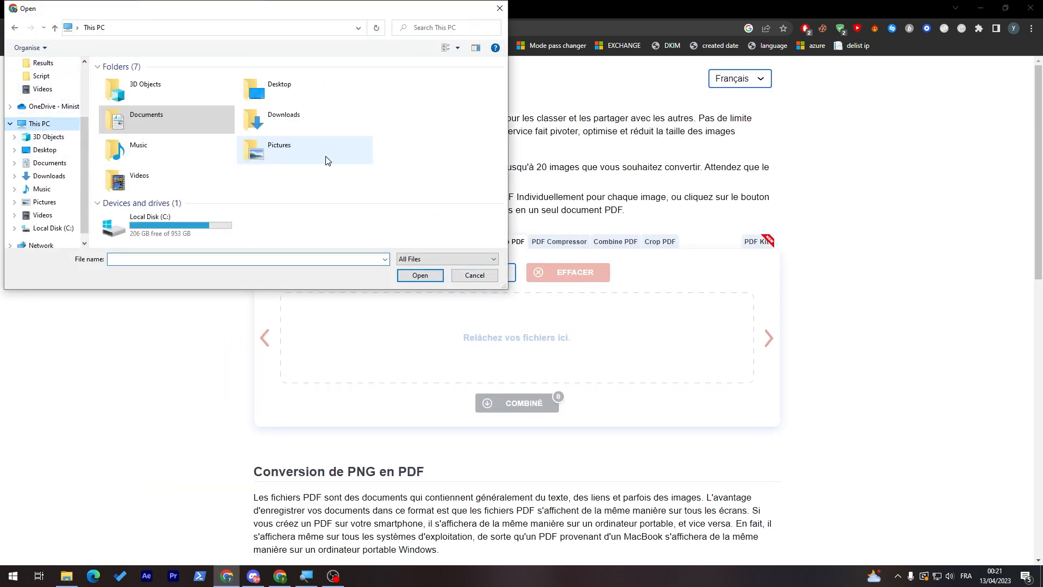
click(45, 150)
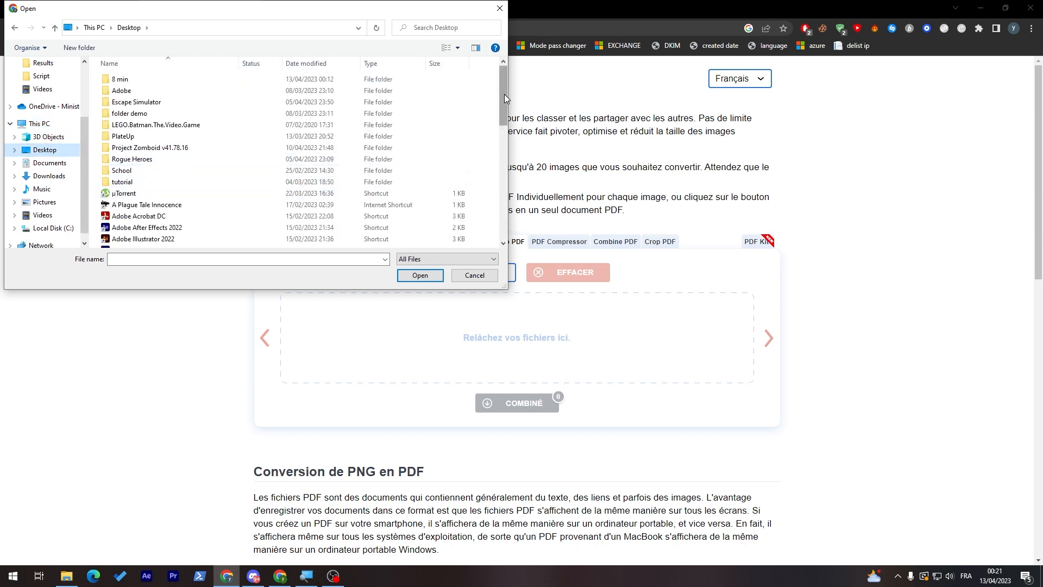
drag(503, 93, 491, 214)
click(207, 163)
key(c)
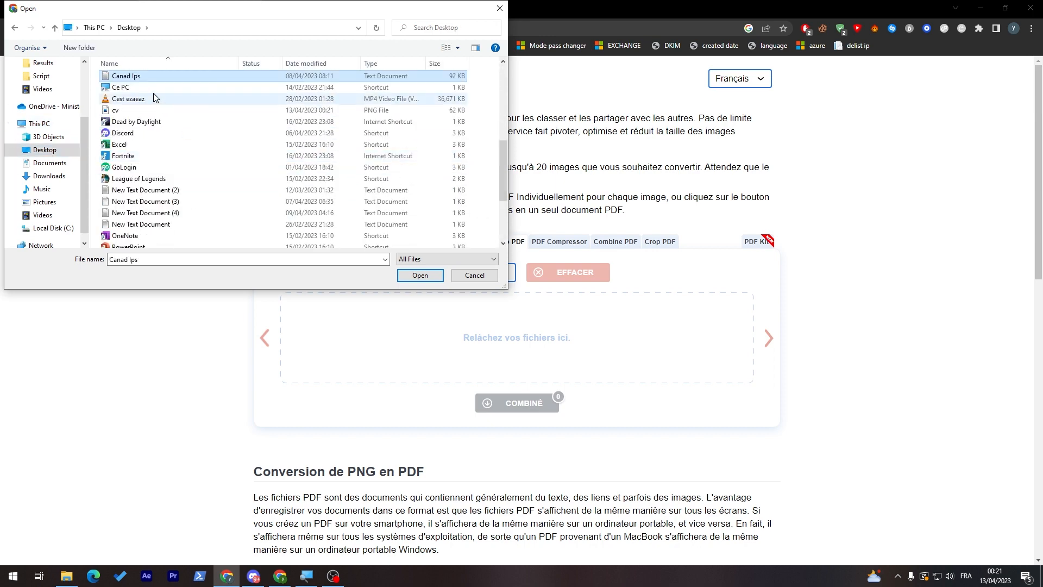
click(78, 124)
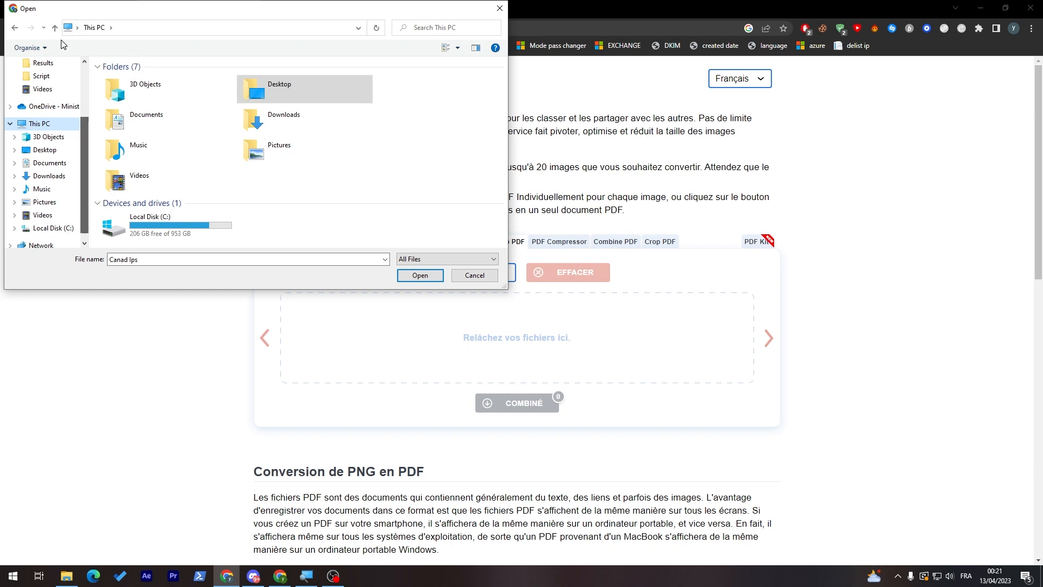
scroll(49, 71, up, 3)
click(47, 71)
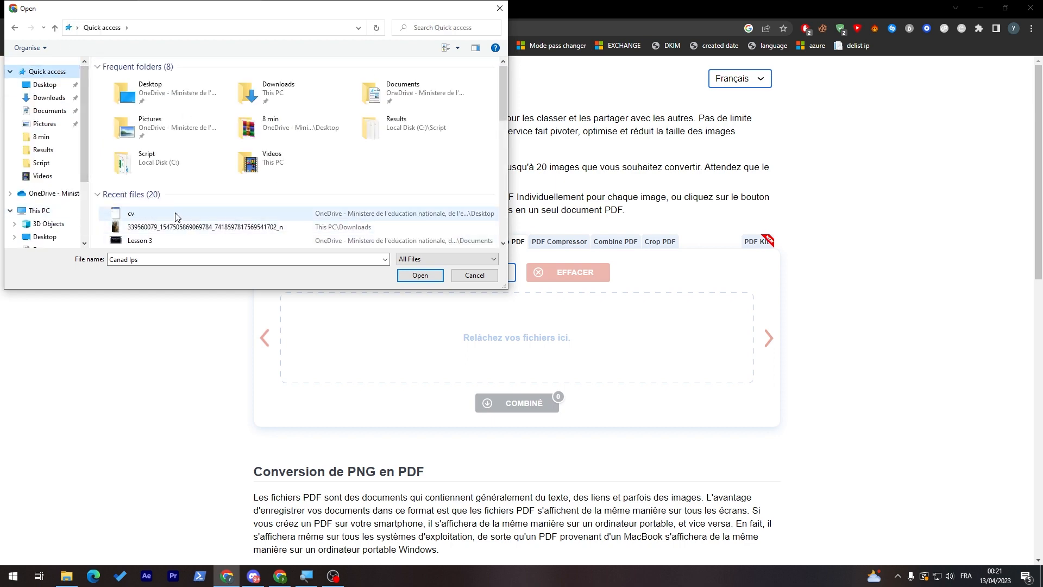
double_click(177, 207)
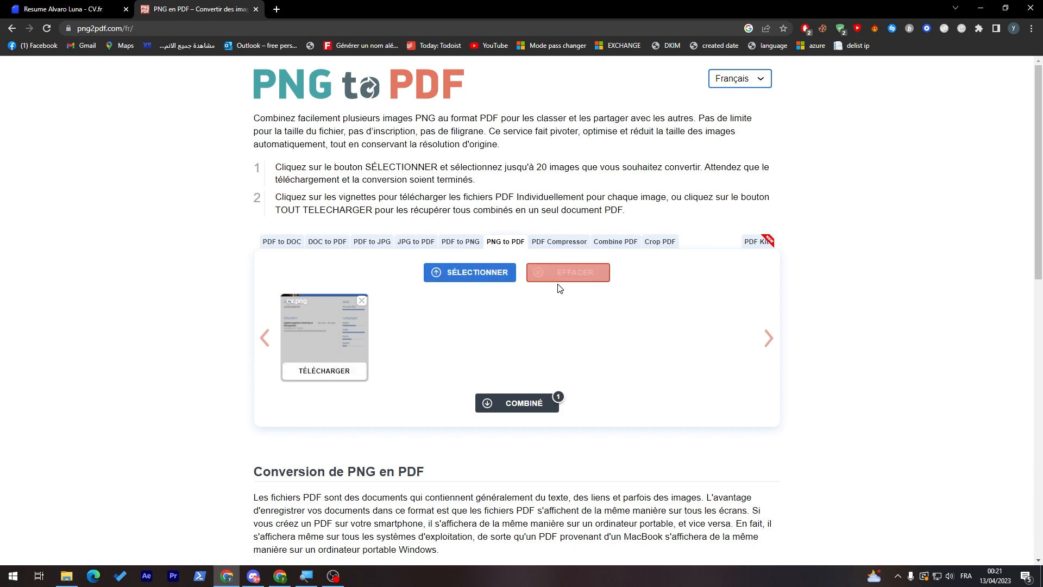
- Download the combined PDF, open it to check the resume page, and close its tab
click(522, 403)
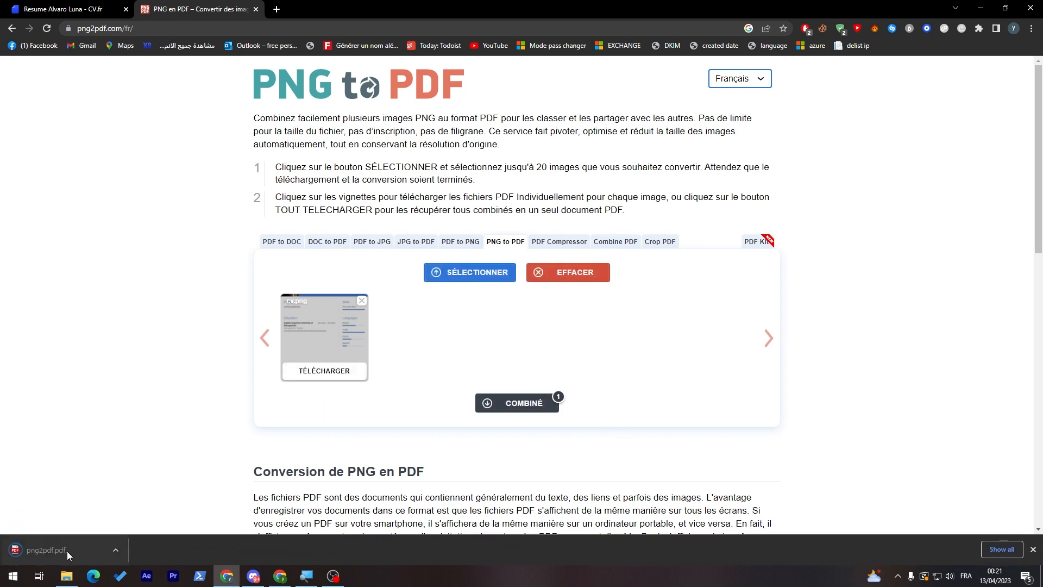
click(65, 551)
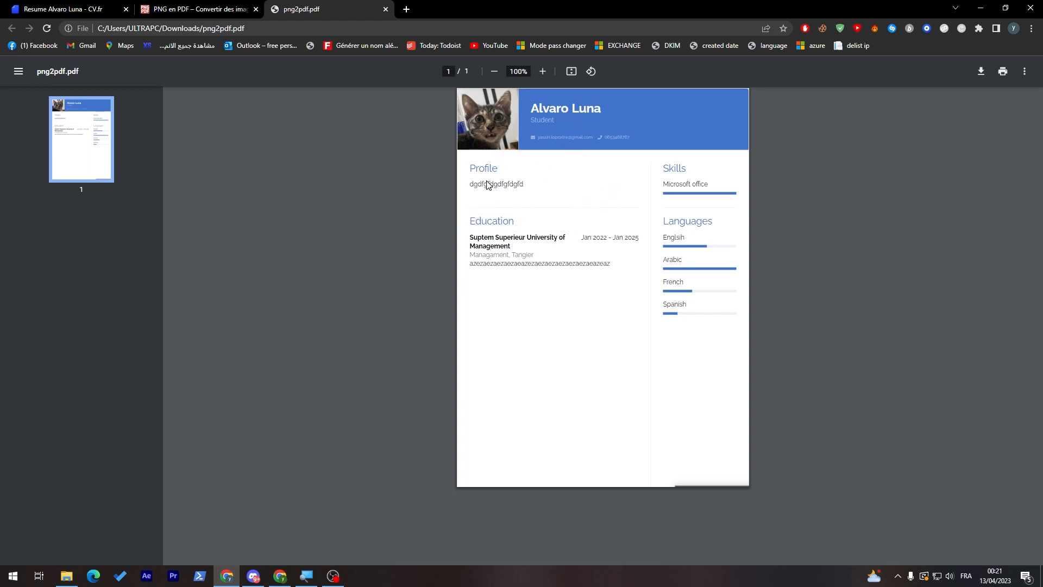
click(385, 9)
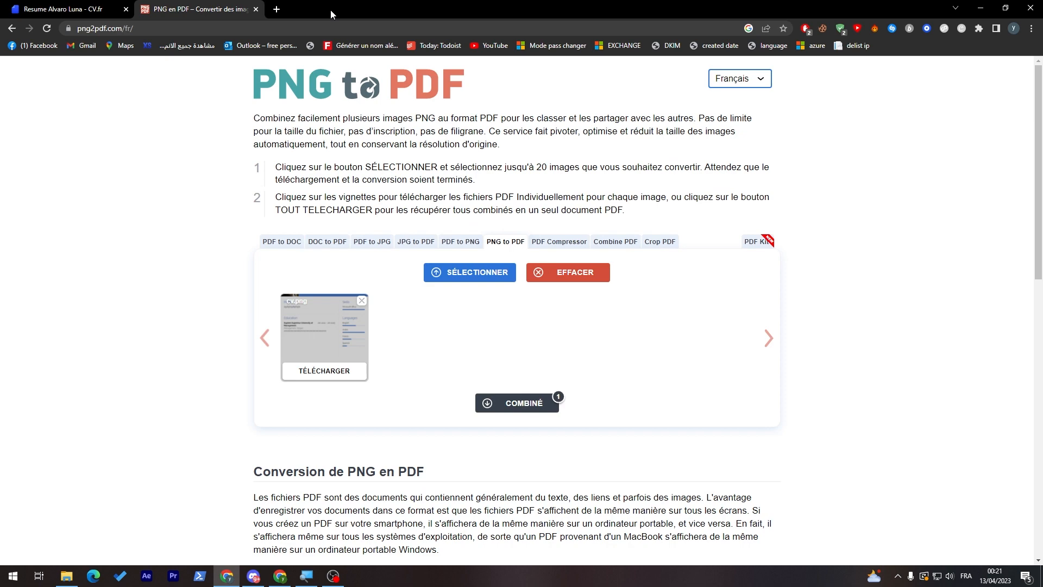
- Search for "sejda" in a new browser tab and open the Sejda website
click(282, 10)
text(sejda)
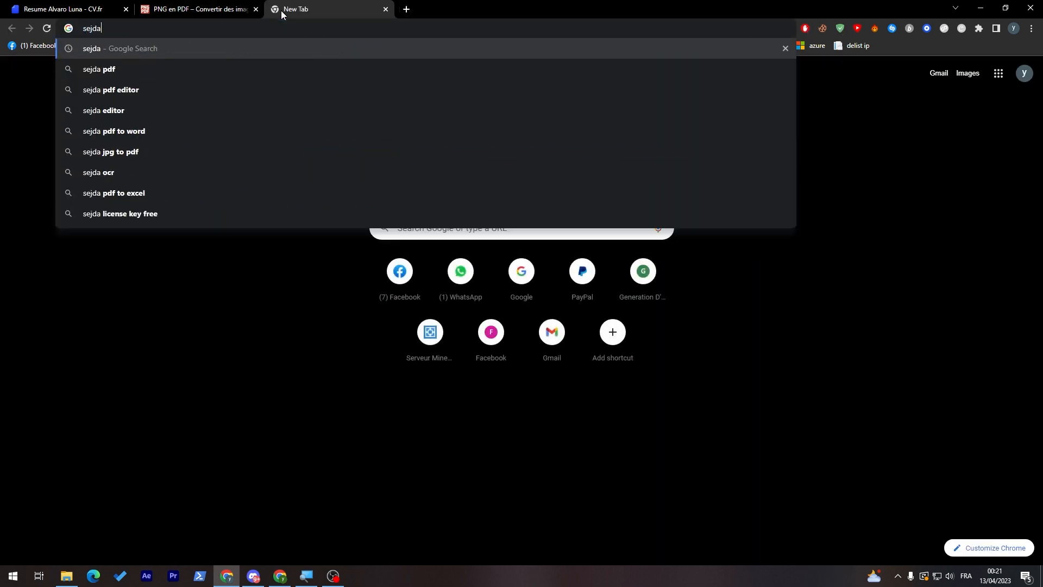
key(Return)
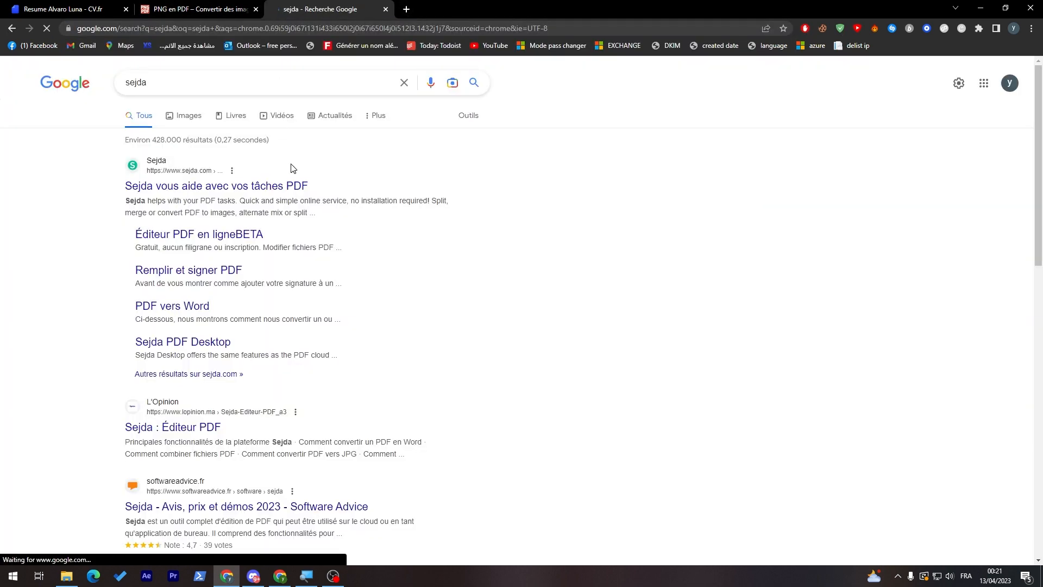
click(284, 187)
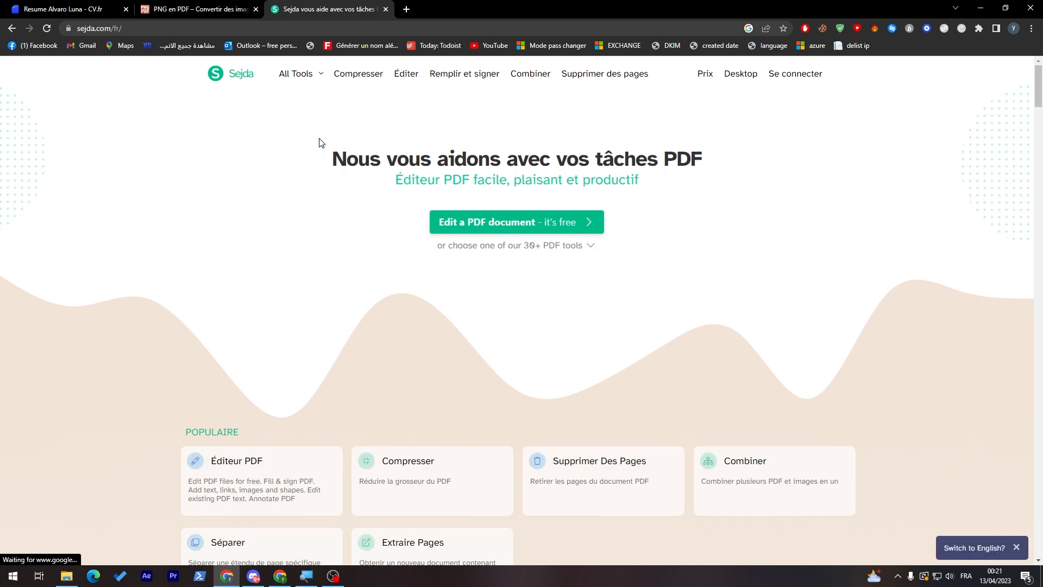
- Look through the Sejda home page, return to Google, search for "sejda eng" and reopen the Sejda site
drag(1040, 70, 1038, 478)
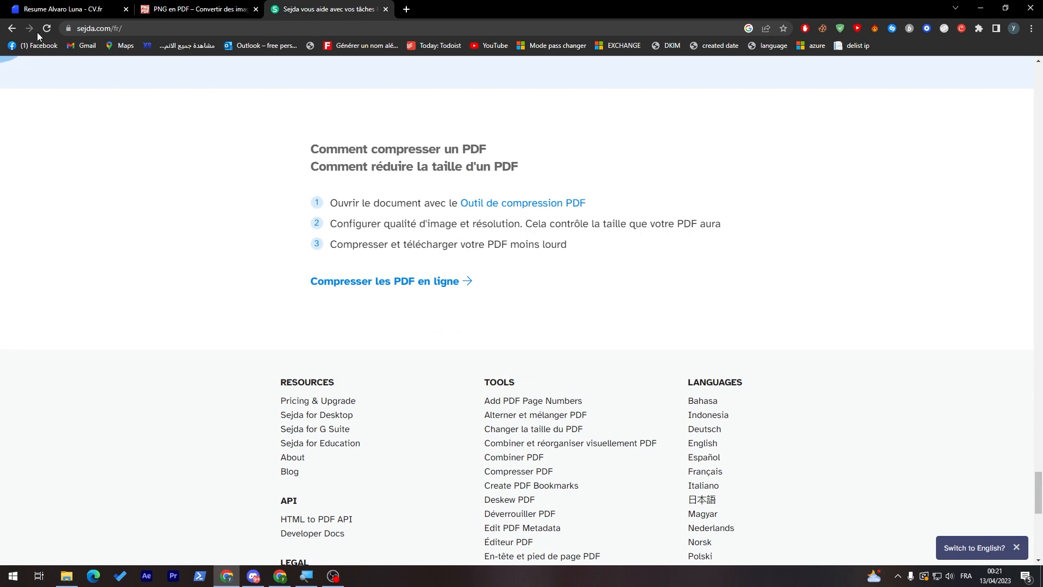
click(12, 28)
click(209, 84)
text(ejda e)
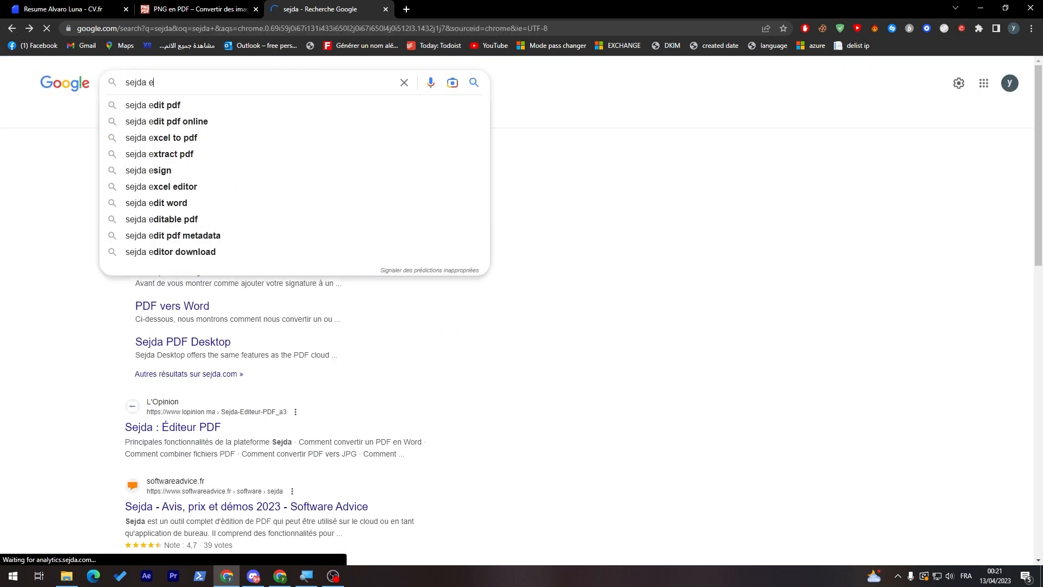
text(ng)
key(Return)
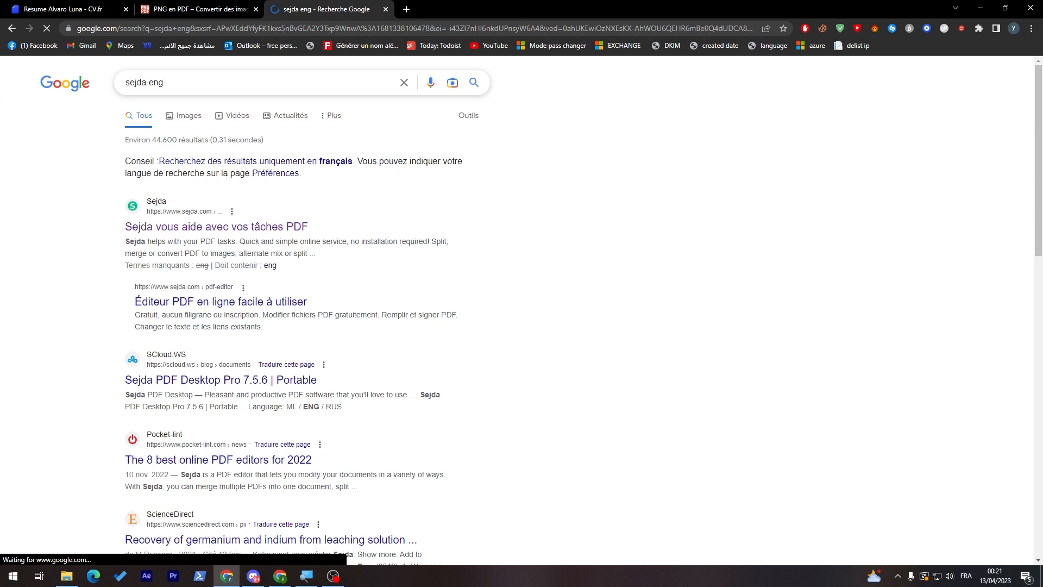
click(178, 228)
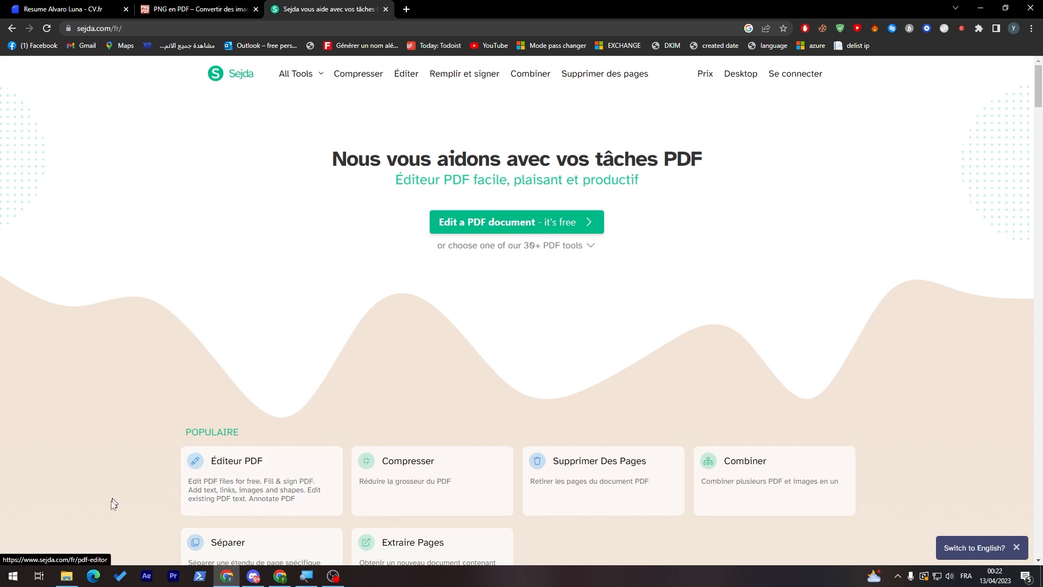
- Try to bring the cv image from File Explorer's recent files into the Sejda home page
click(66, 576)
click(24, 116)
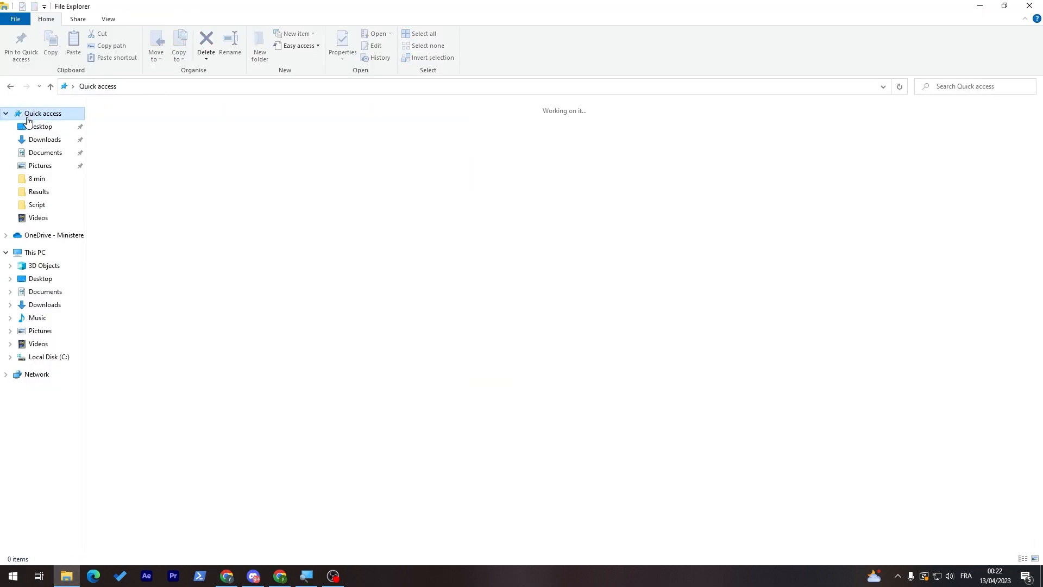
drag(209, 221, 491, 284)
key(alt+Tab)
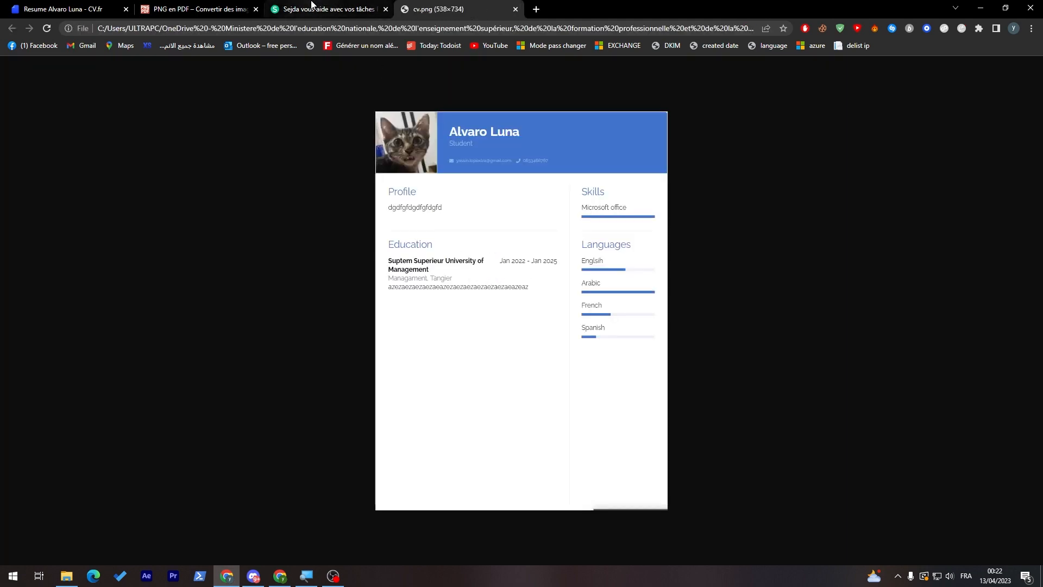
- Open Sejda's online PDF editor and look in Quick access for a PDF to upload, closing the file selection without choosing one
click(314, 7)
click(521, 220)
click(514, 234)
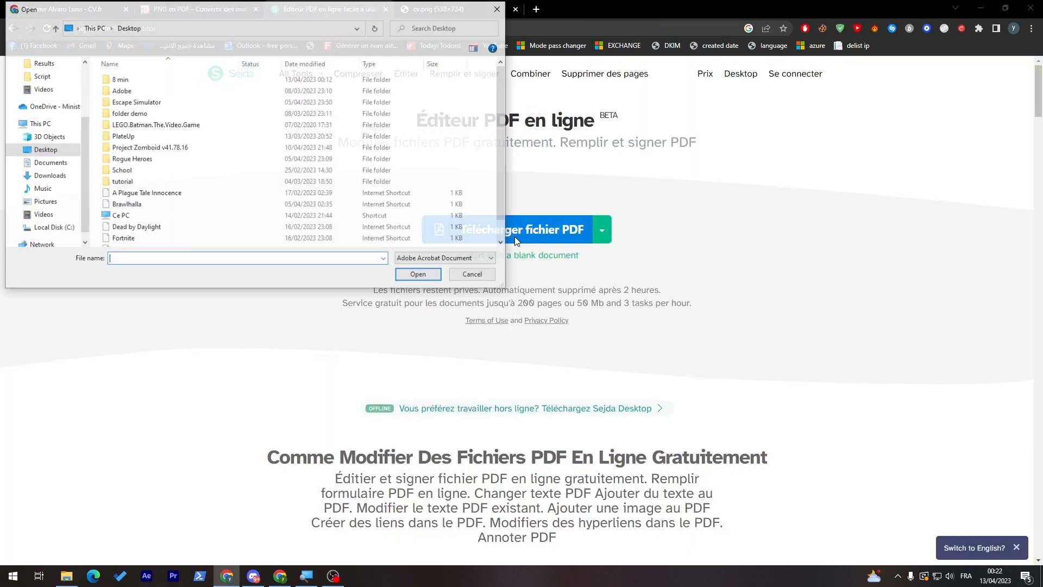
scroll(71, 137, up, 5)
click(48, 71)
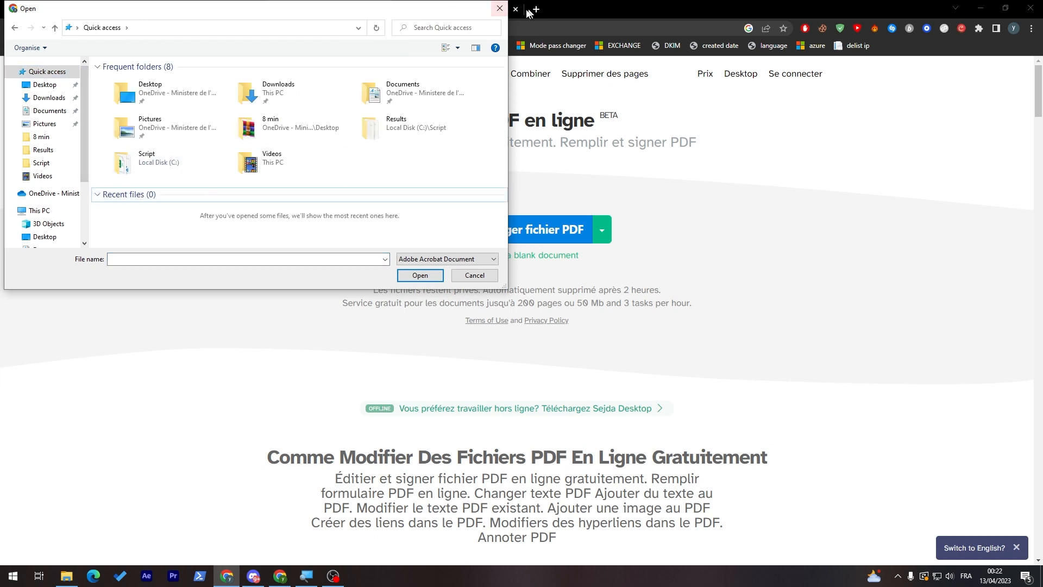
click(499, 8)
- Try to upload the cv image from File Explorer's recent files to Sejda's PDF editor
click(66, 575)
drag(258, 222, 452, 261)
key(alt+Tab)
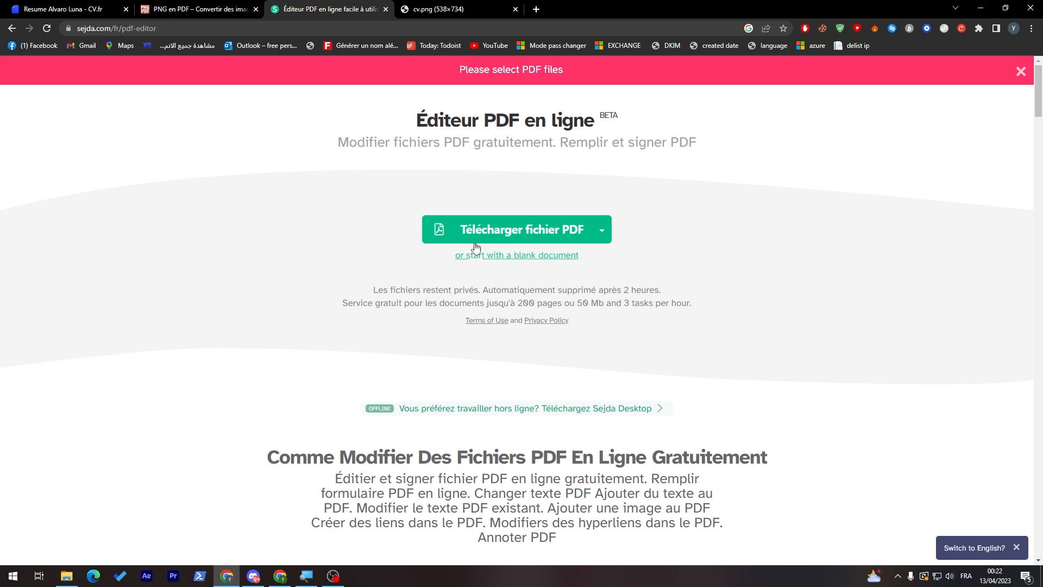
- Find png2pdf.pdf through the browser's download history and upload it from the Downloads folder to Sejda's PDF editor
click(66, 576)
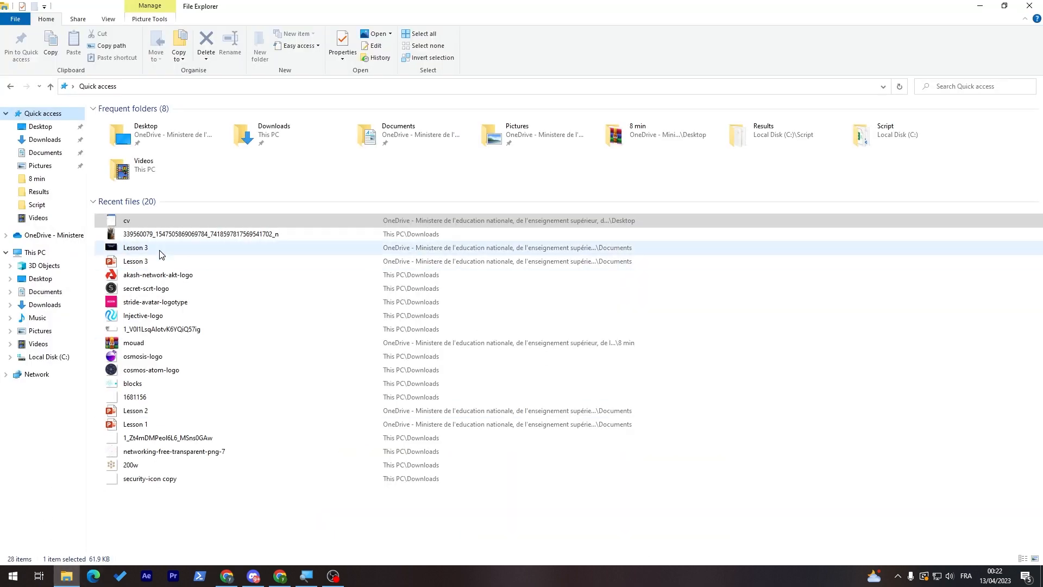
click(65, 575)
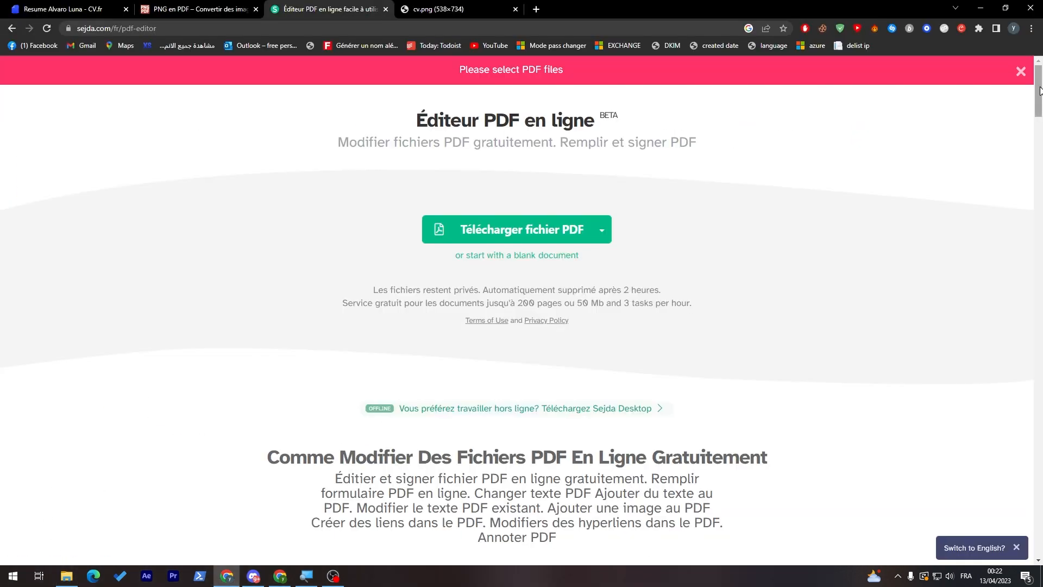
click(1032, 28)
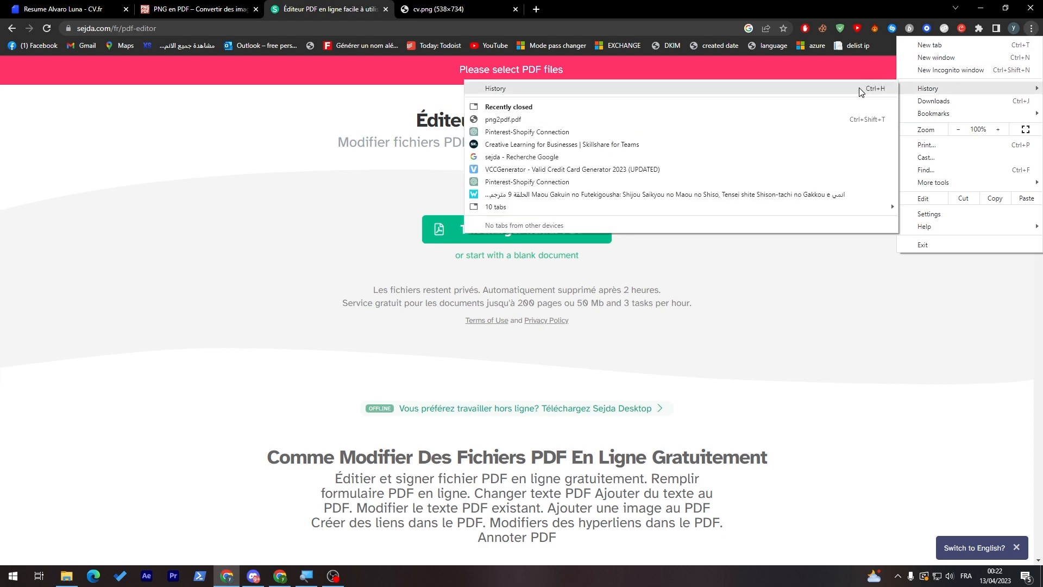
click(932, 101)
click(433, 177)
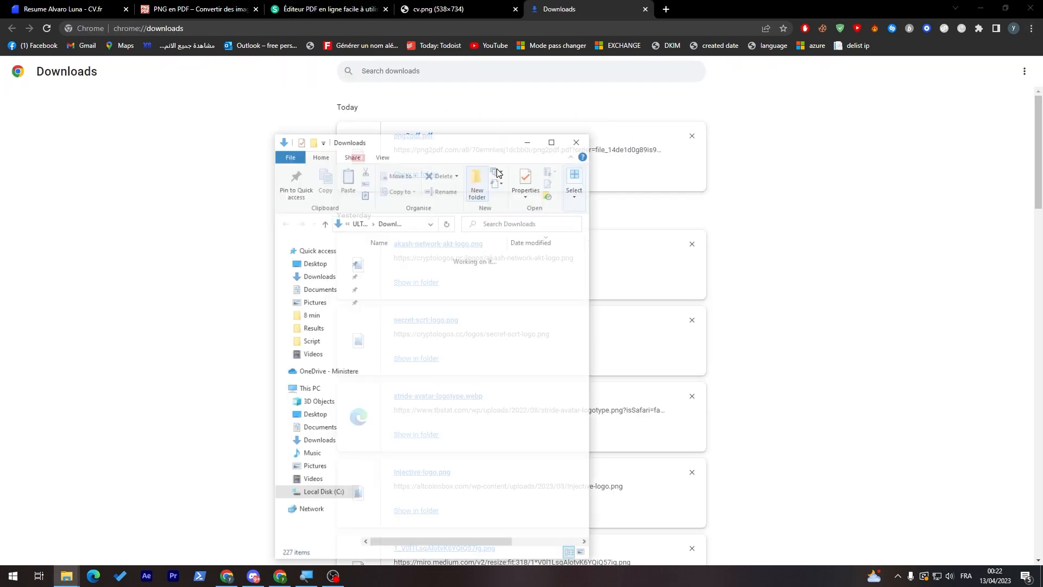
drag(418, 272, 690, 250)
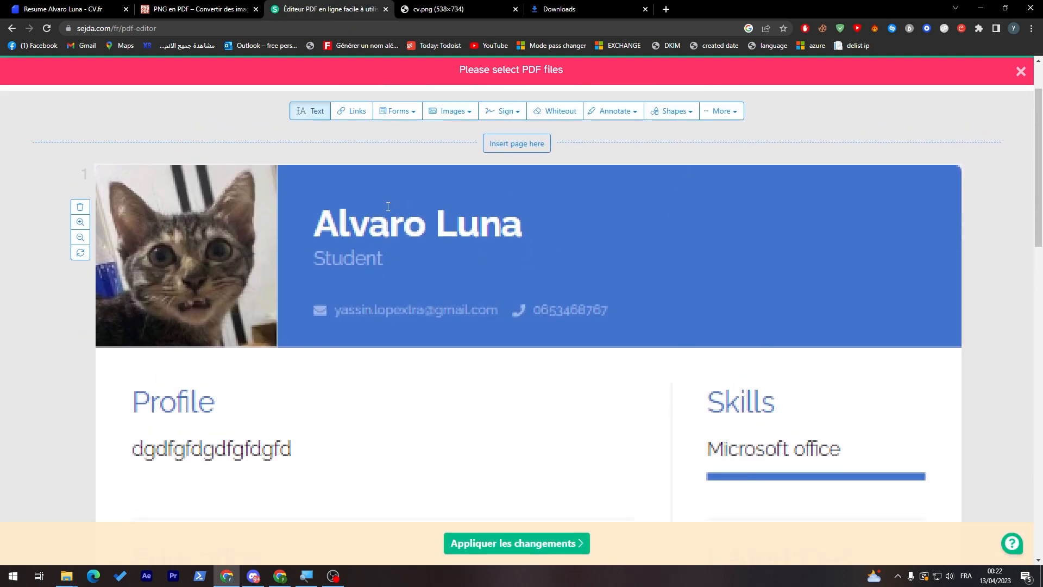
- Try adding the text "ezaezaezae" over the name in the resume header, and delete the added text box
scroll(389, 209, up, 2)
click(396, 308)
text(ezaezaezae)
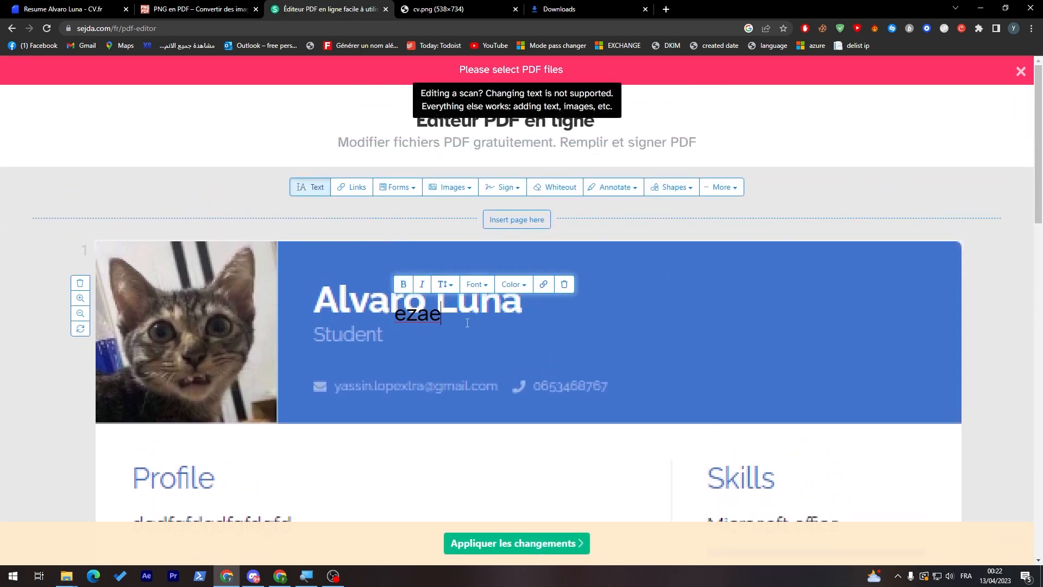
click(508, 305)
click(564, 284)
- Place two text boxes with the default "Type your text" wording over the description in the Profile section
drag(1038, 148, 972, 247)
click(252, 212)
click(212, 206)
click(287, 206)
- Add the text "eazeza" just below Microsoft office in the Skills section and dismiss the PDF file selection notice
click(751, 216)
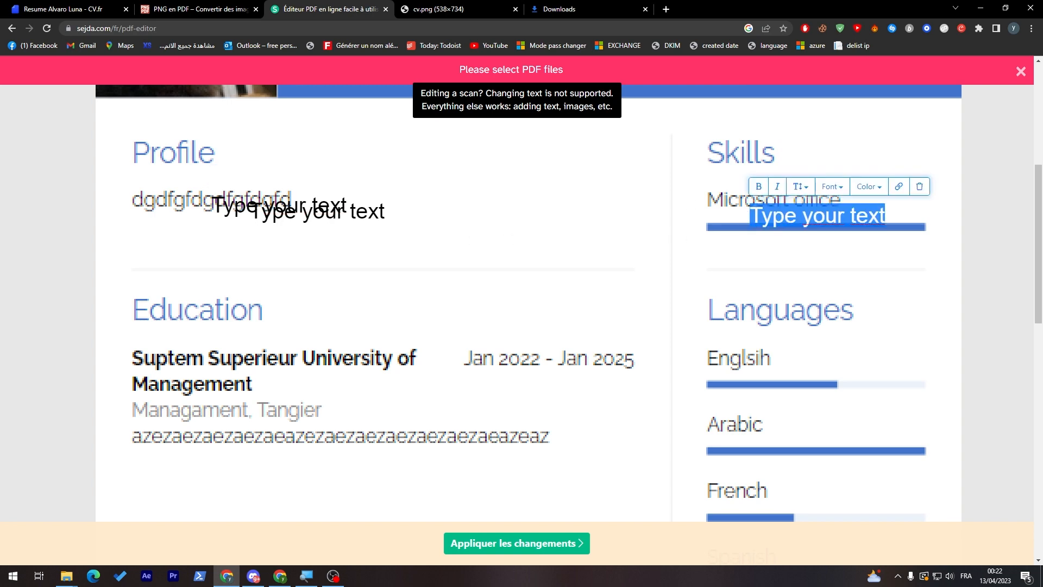
text(eazeza)
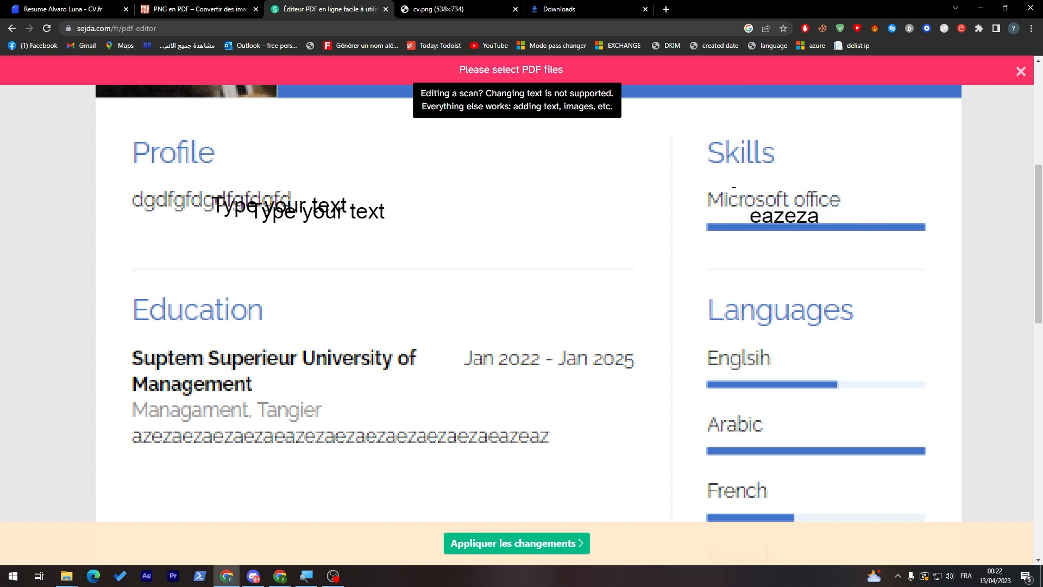
click(1021, 74)
scroll(900, 214, up, 4)
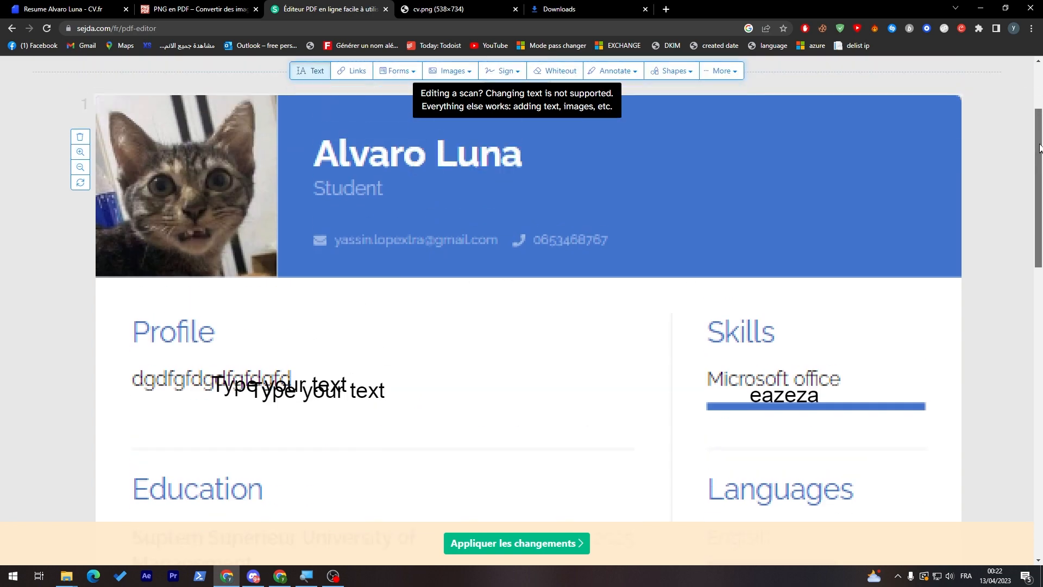